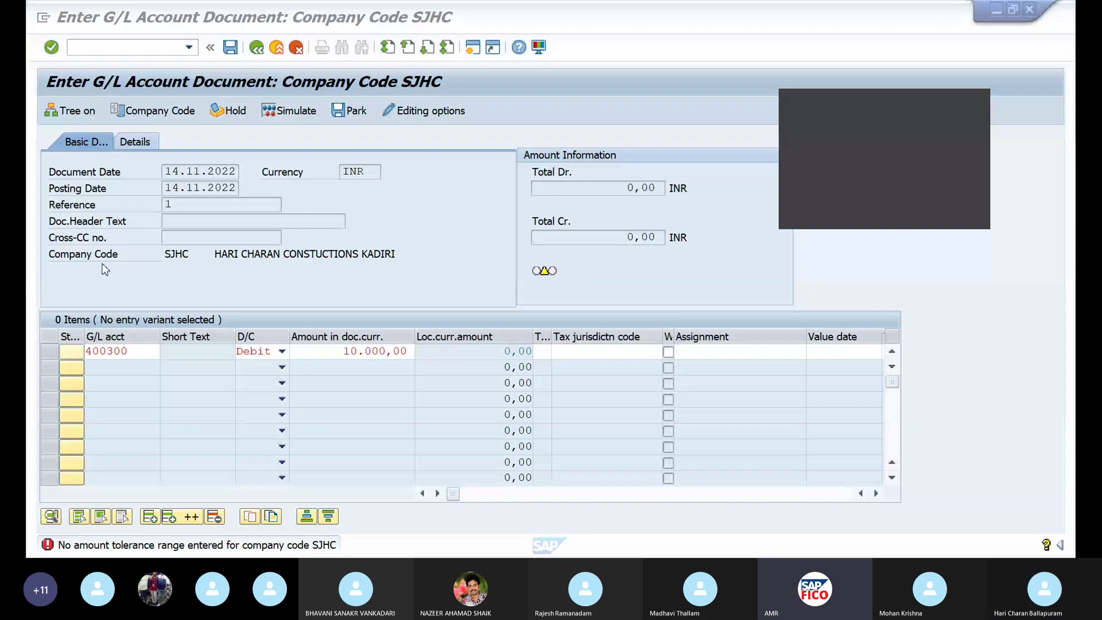
Bring up a pop-up list over the FB50 entry screen after SJHC's amount tolerance error
left_click(48, 546)
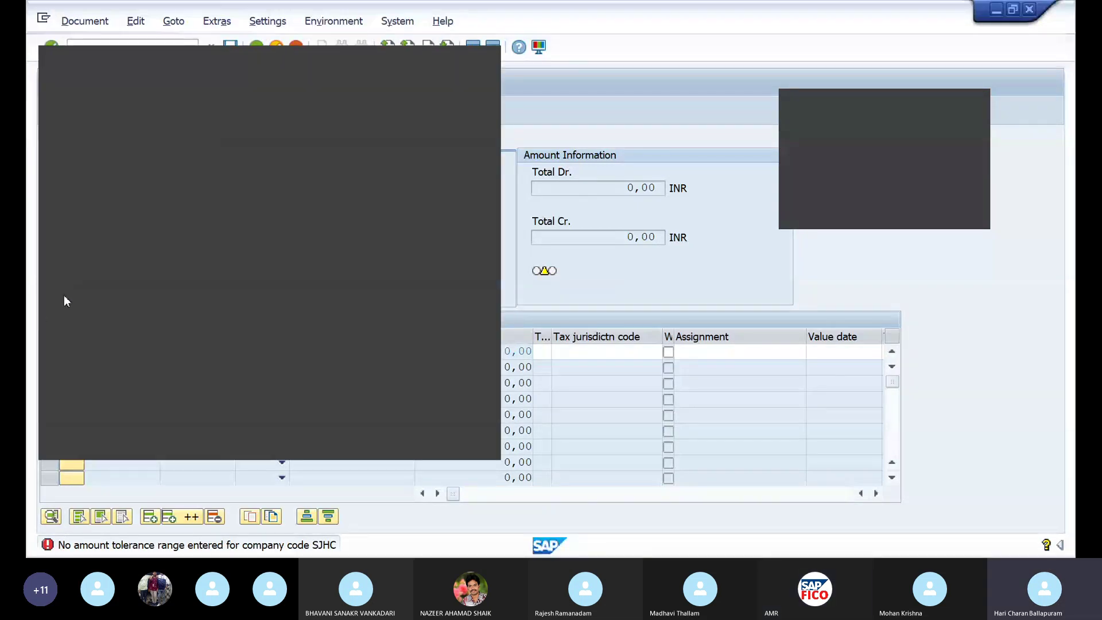
Locate tolerance group SJTG in the FI tolerance groups table and view its SJHC details
left_click(419, 277)
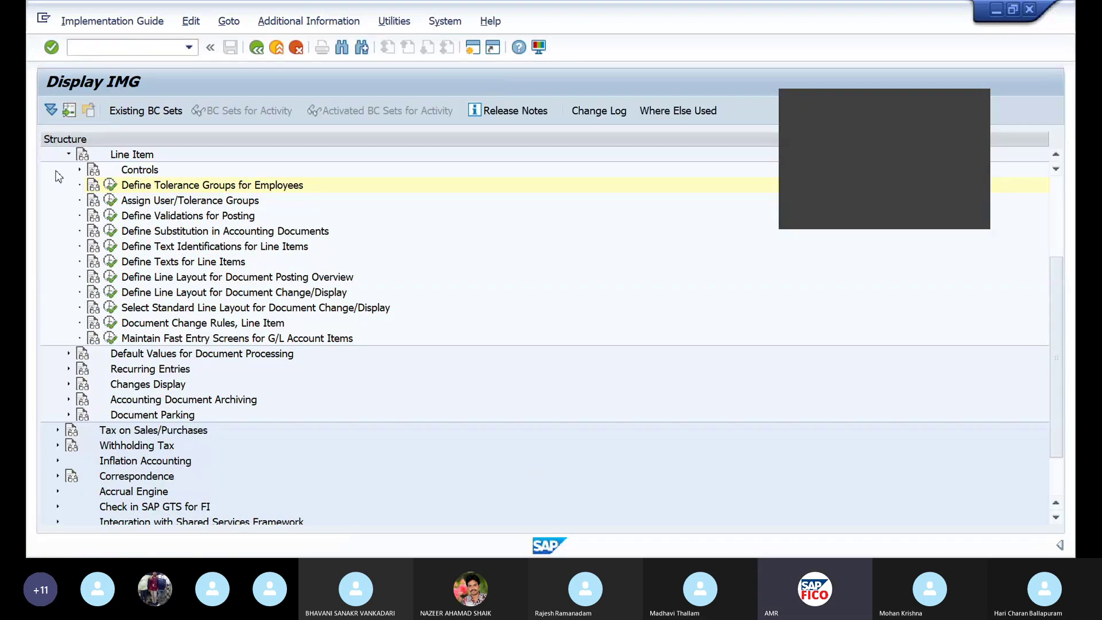
left_click(110, 200)
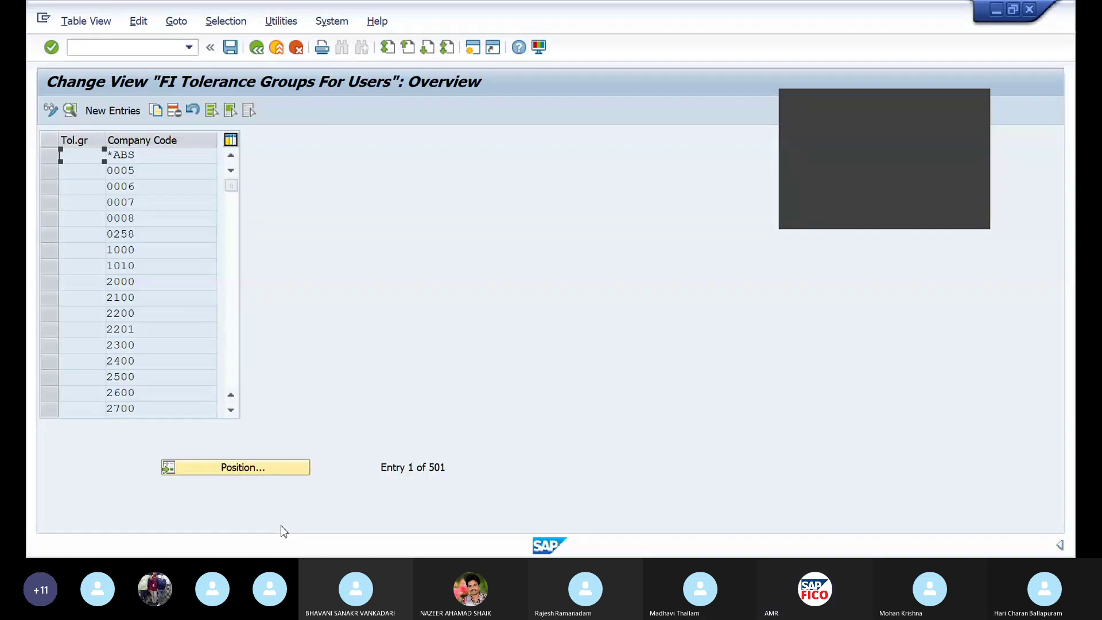
left_click(260, 469)
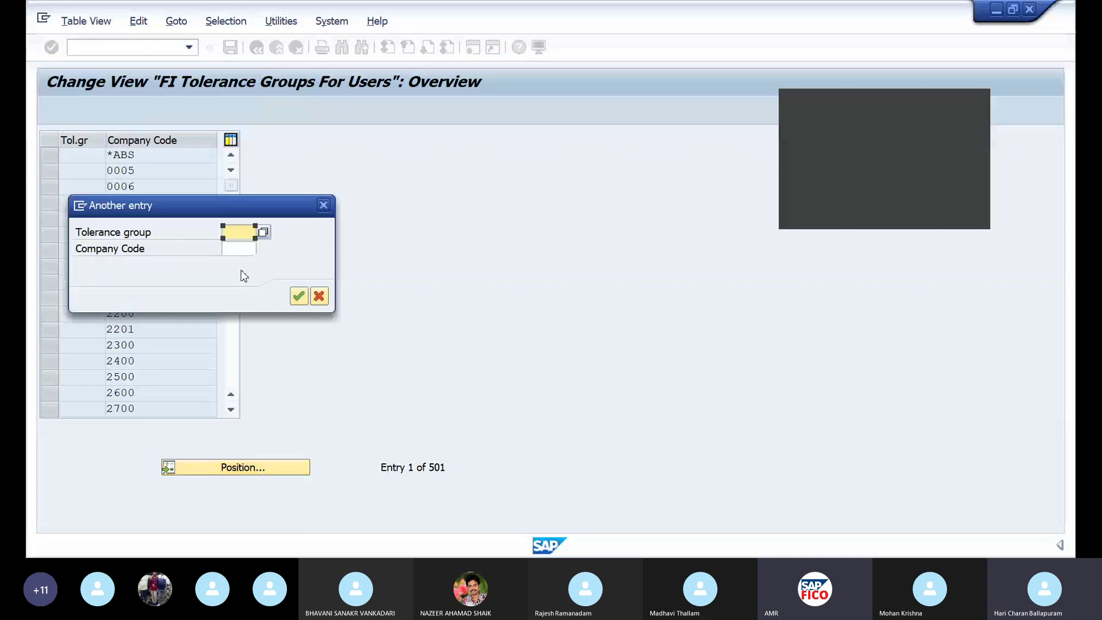
type("SJ")
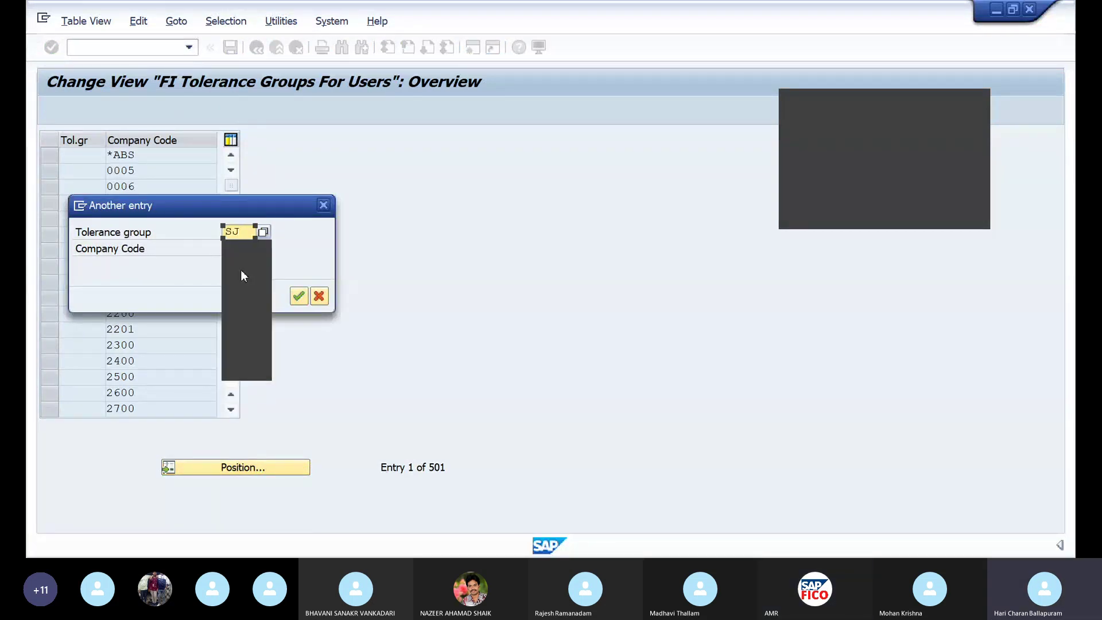
key("Return")
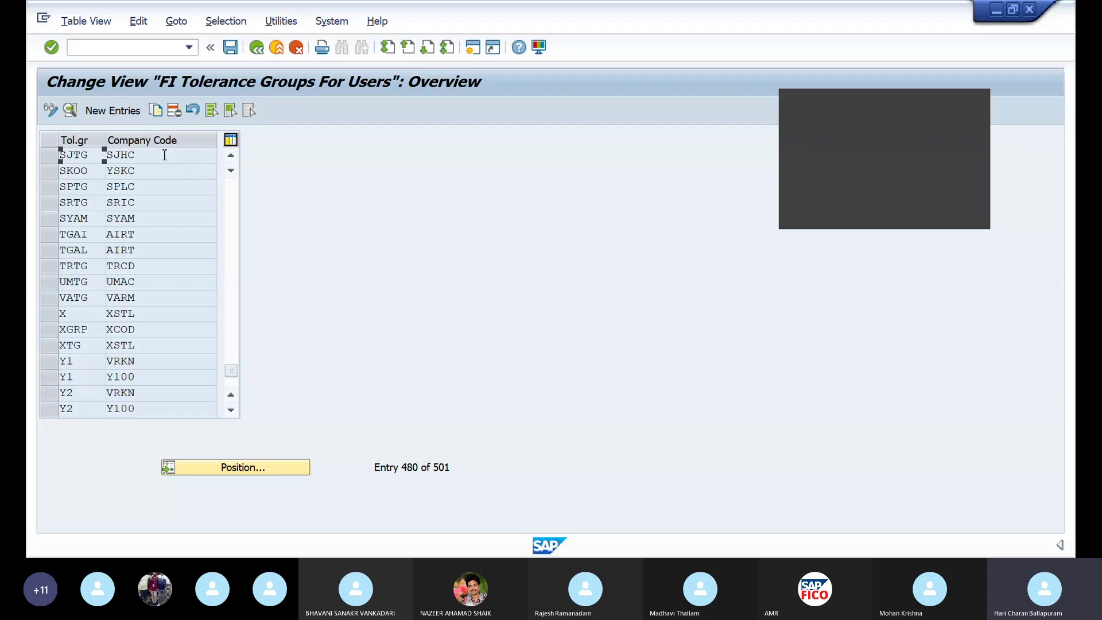
double_click(165, 155)
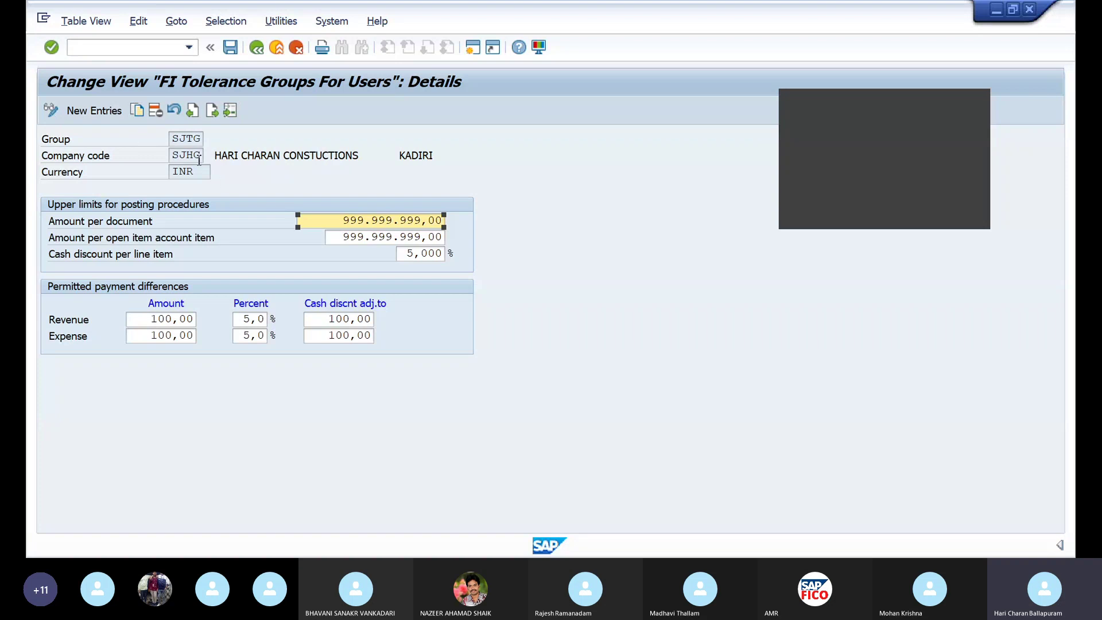
Start transaction OB57 to assign users to tolerance groups
left_click(137, 48)
type("/NO")
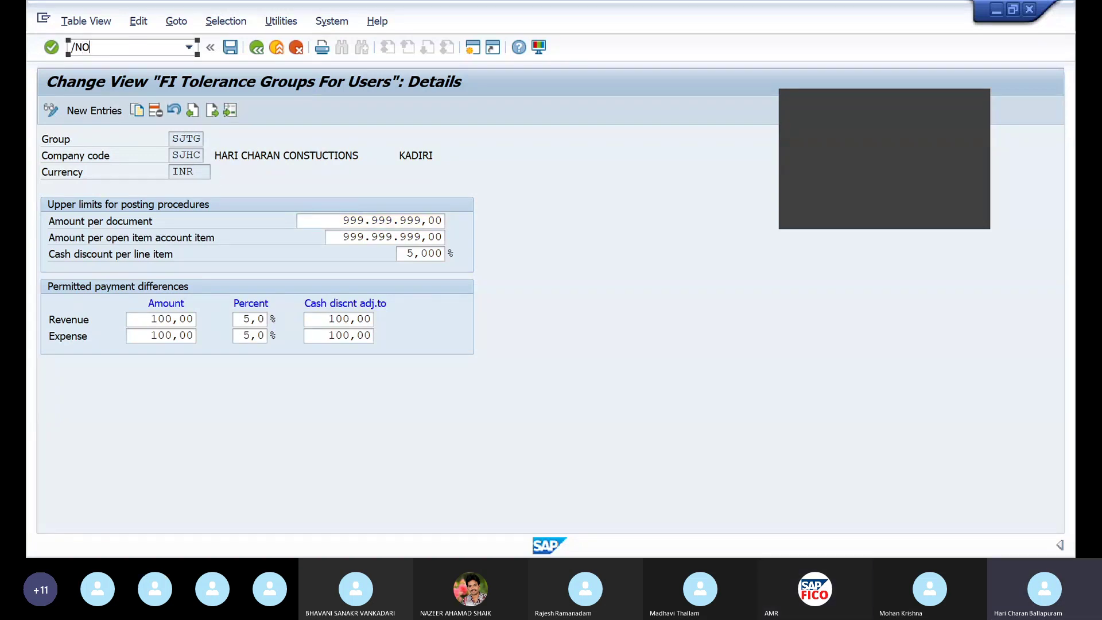
type("B5")
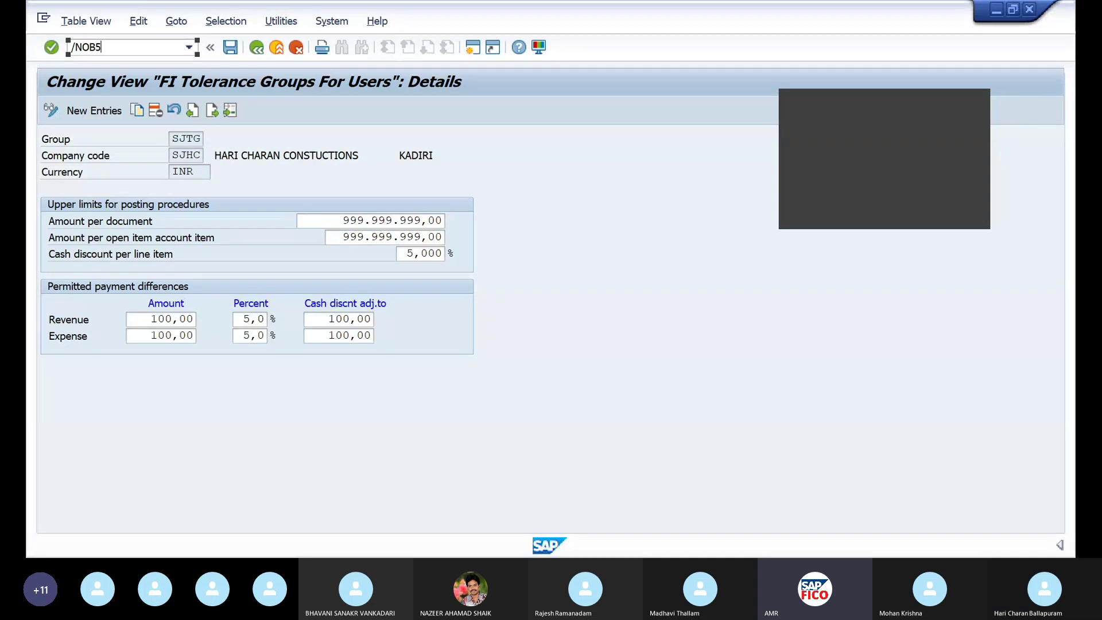
type("7")
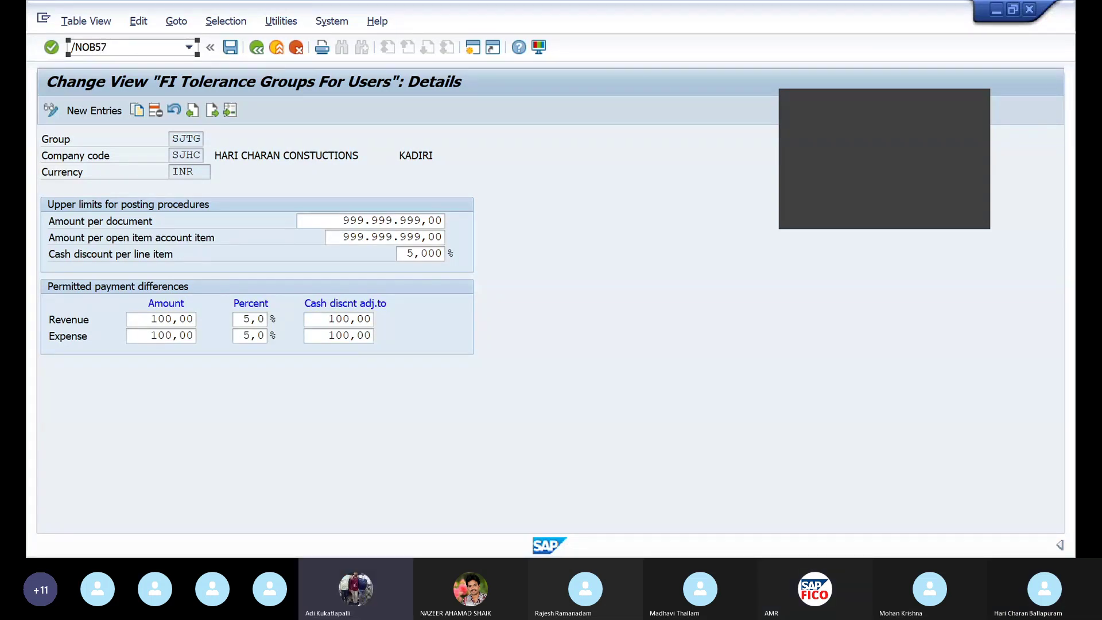
key("Return")
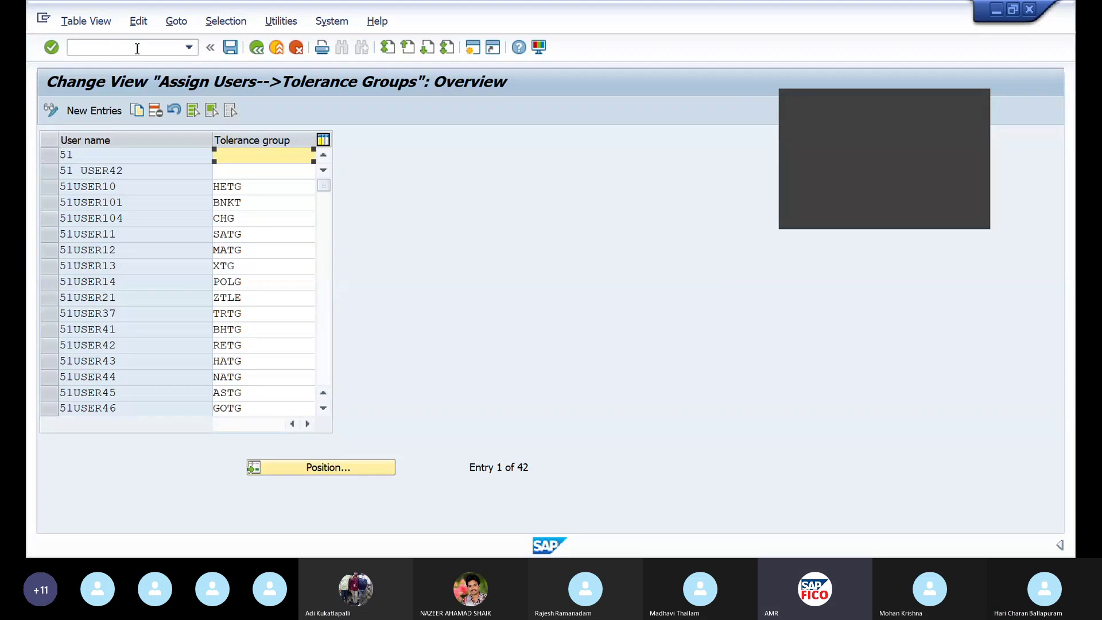
Jump to the course user's row in the user tolerance assignment table using Position
left_click(324, 469)
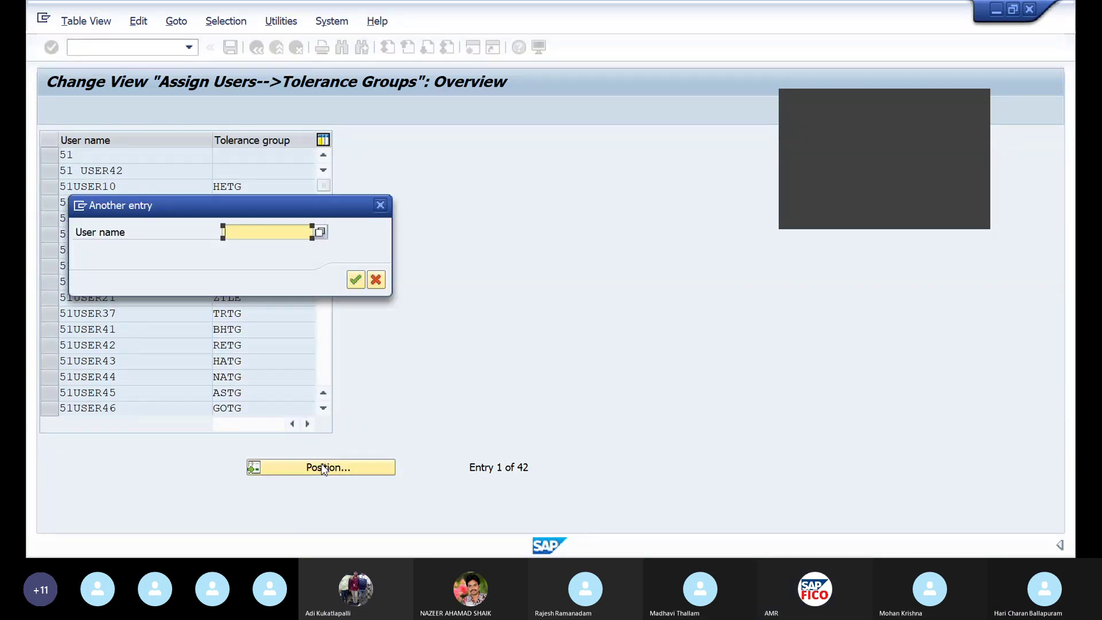
type("S")
key("BackSpace")
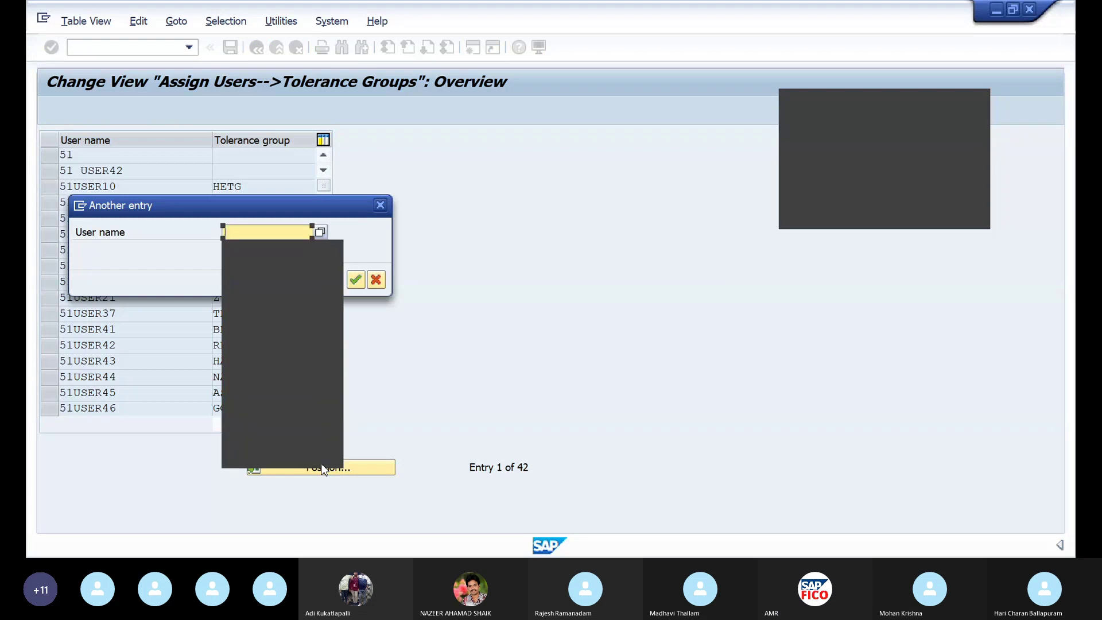
type("51")
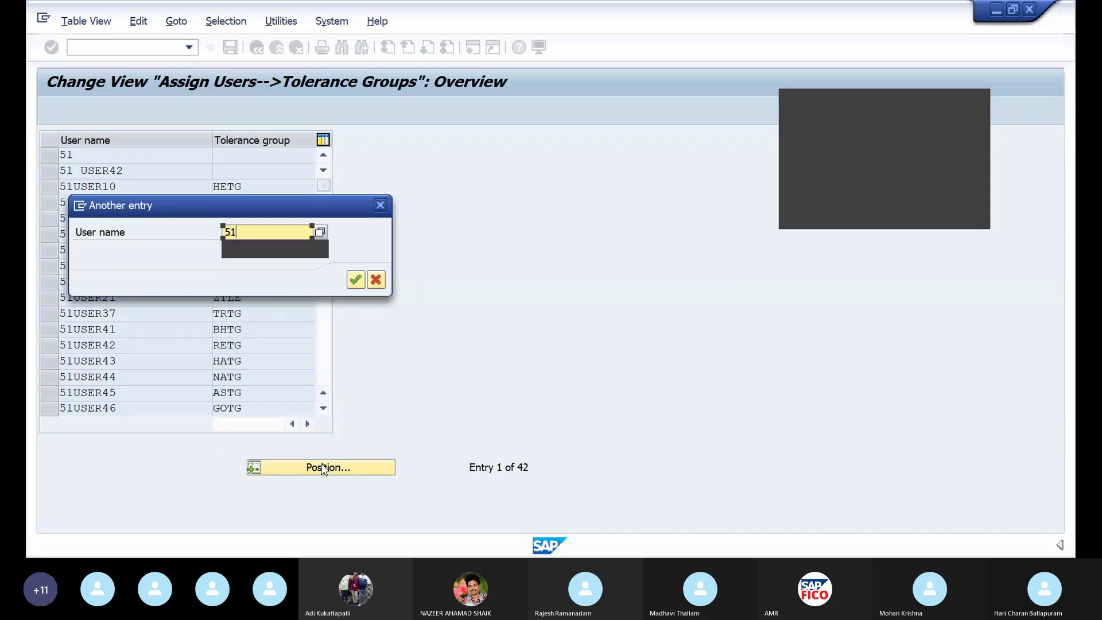
left_click(255, 243)
key("Return")
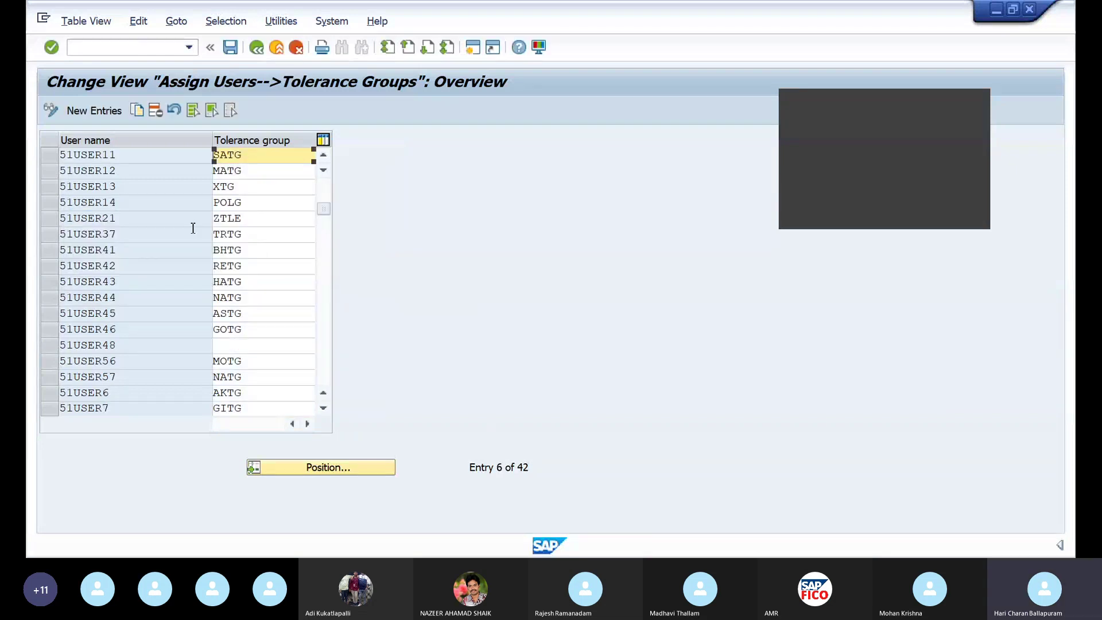
double_click(272, 161)
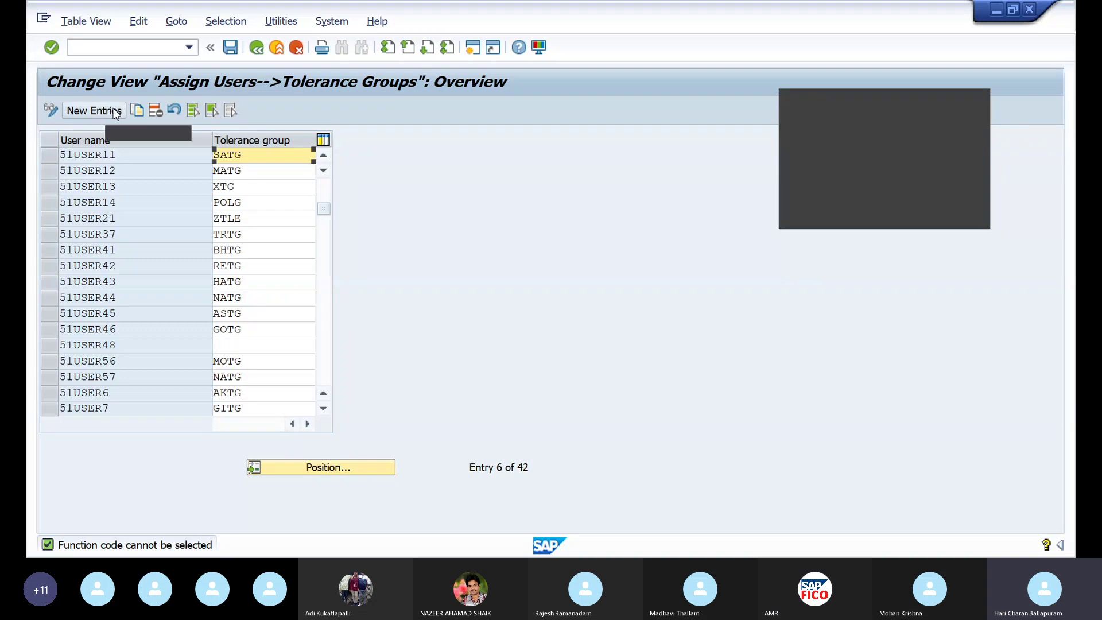
double_click(247, 157)
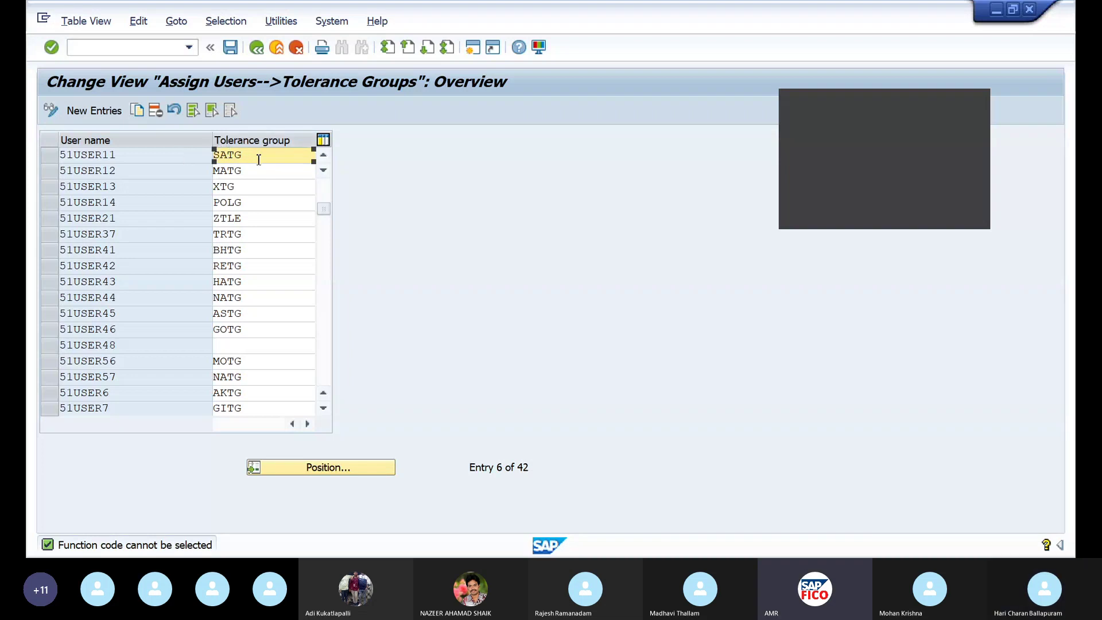
double_click(240, 156)
double_click(249, 163)
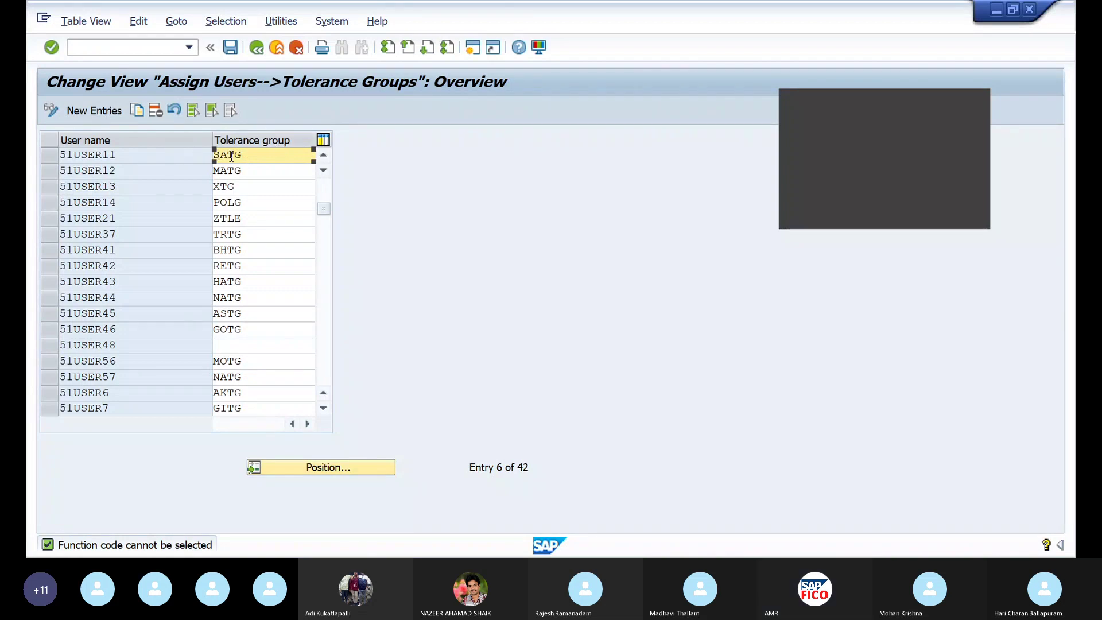
left_click_drag(259, 160, 213, 159)
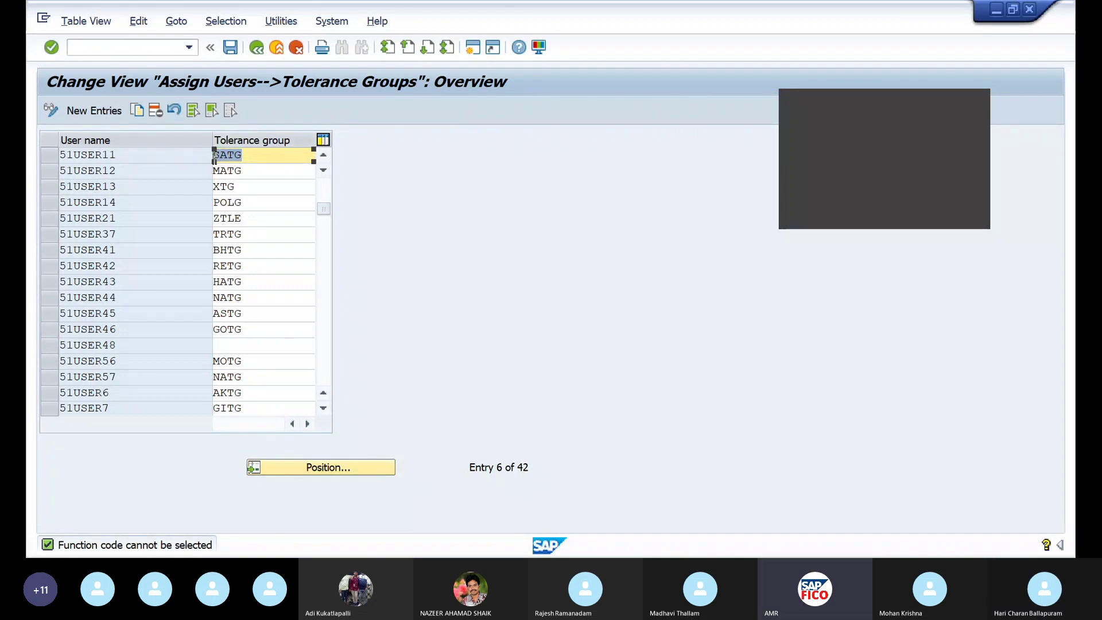
Delete the course user's SATG tolerance group row and save under the customizing request
left_click(49, 158)
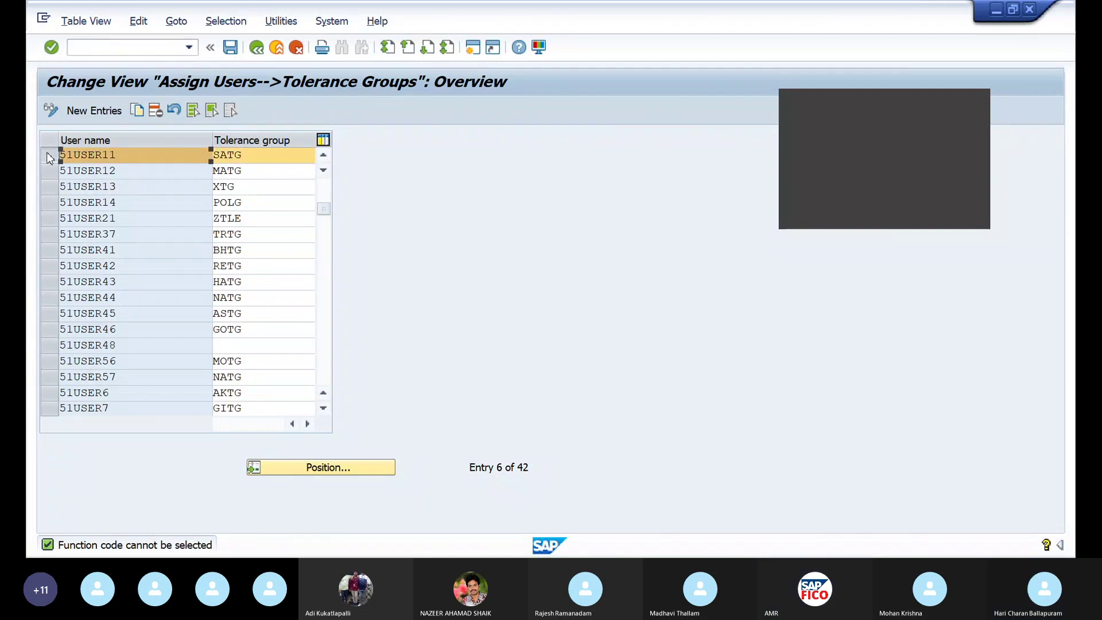
left_click(157, 115)
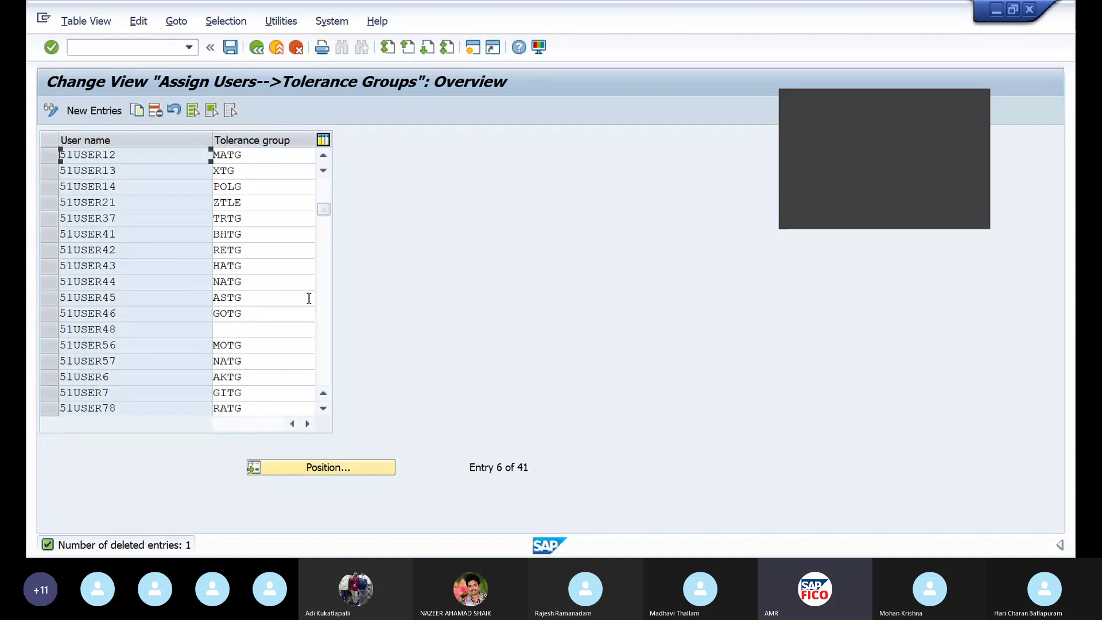
left_click(235, 48)
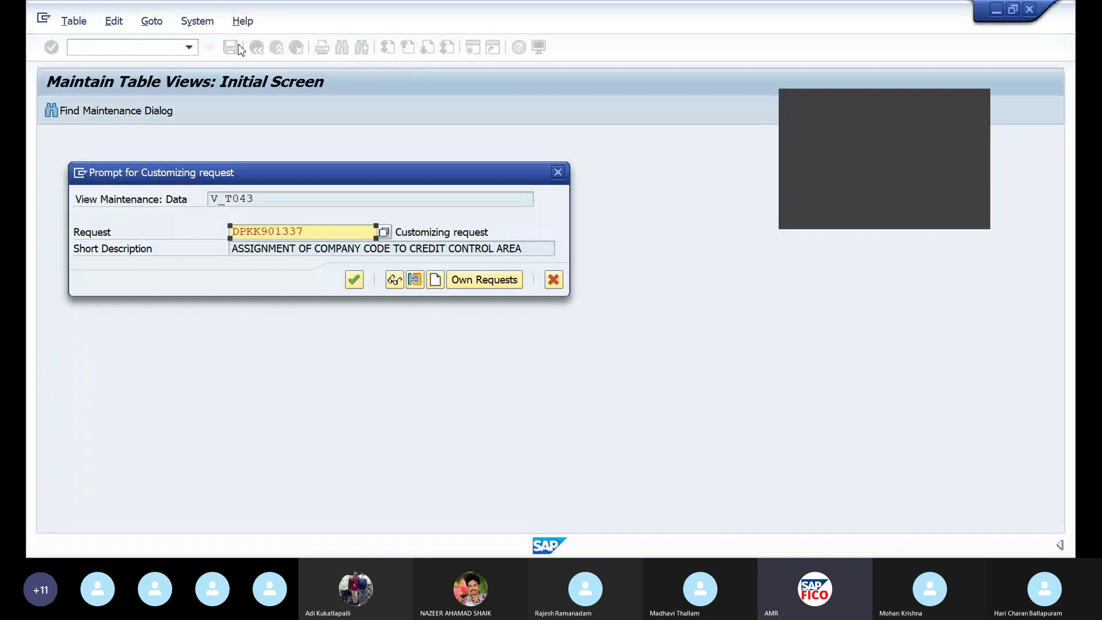
key("Return")
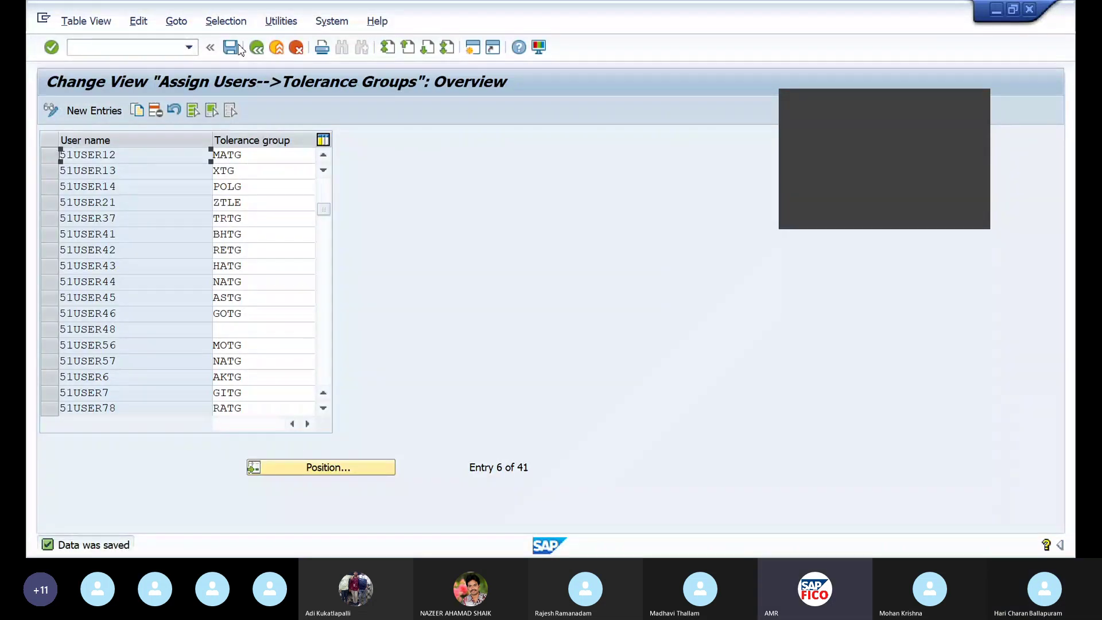
Add a new entry assigning the course user to tolerance group SJTG and save it
left_click(109, 114)
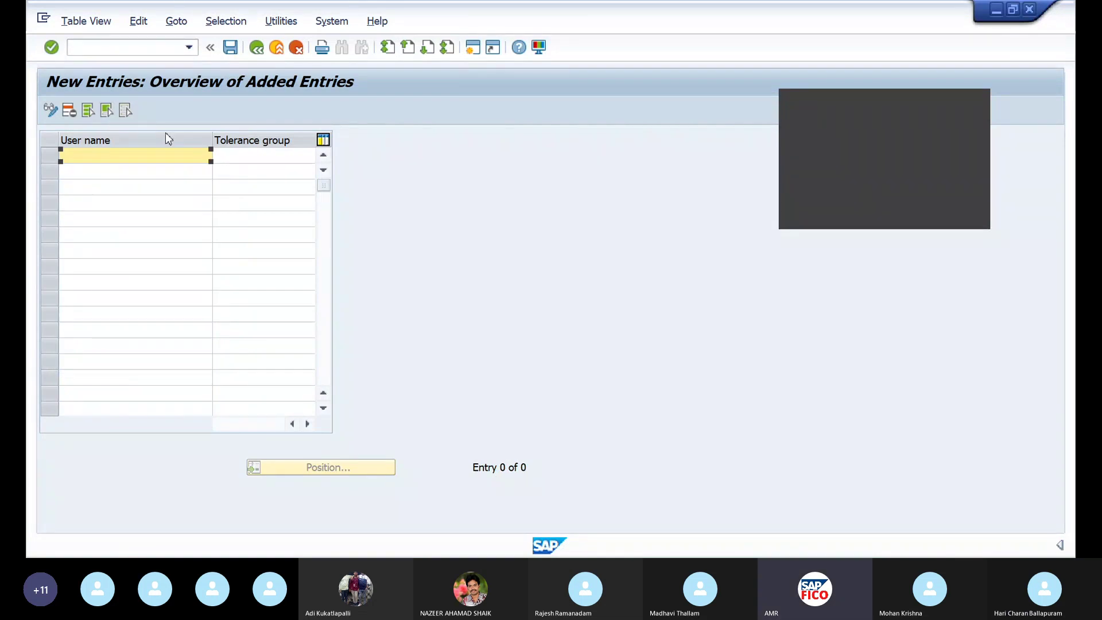
type("51")
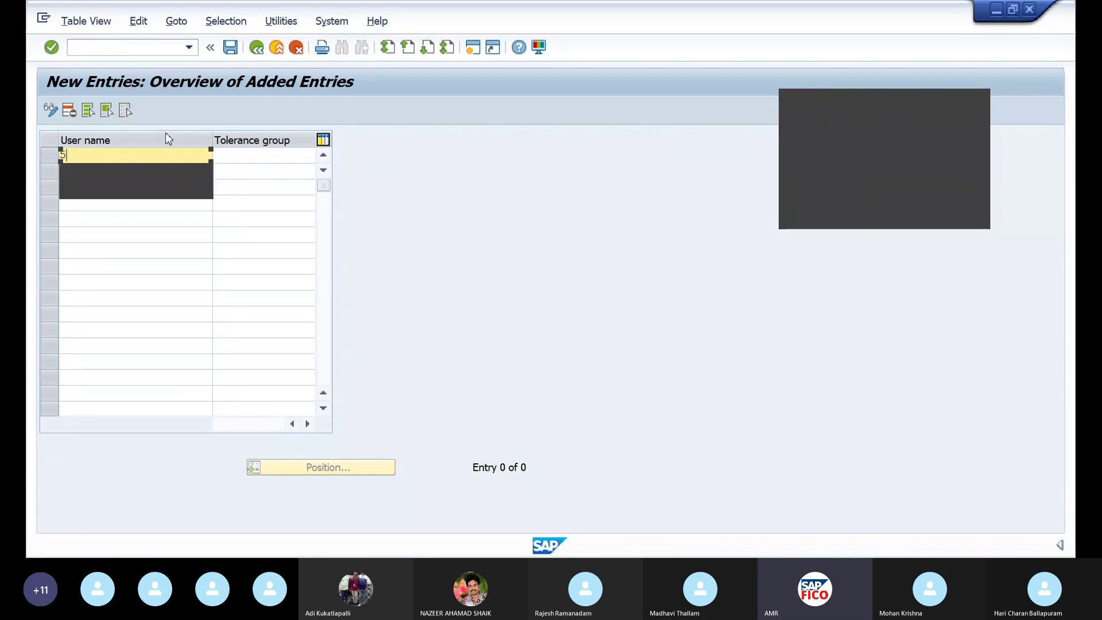
left_click(159, 170)
left_click(237, 162)
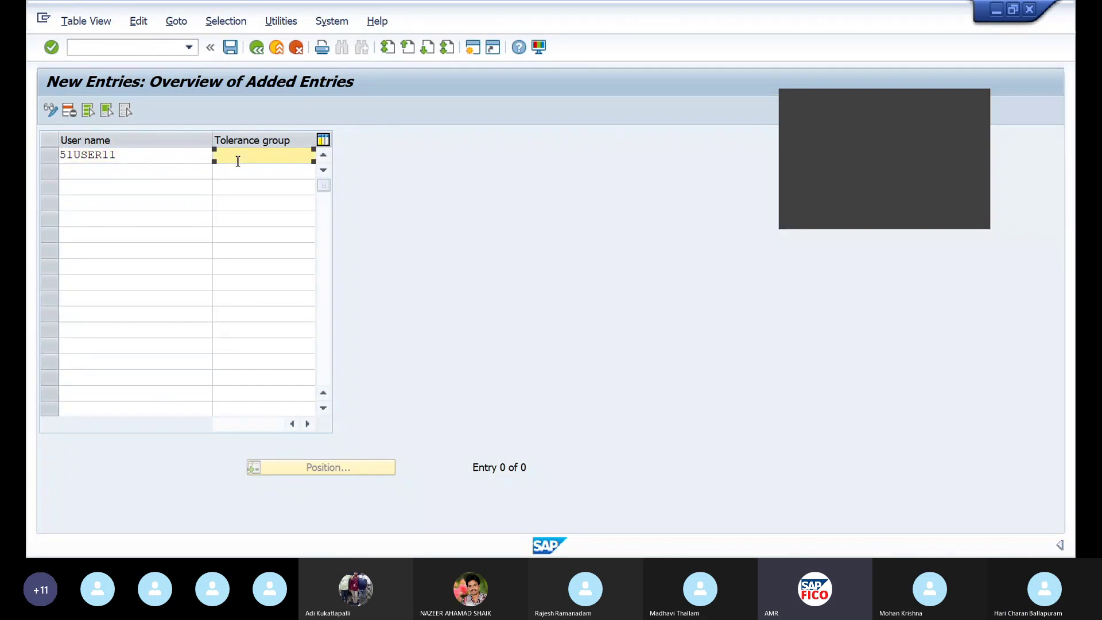
key("space")
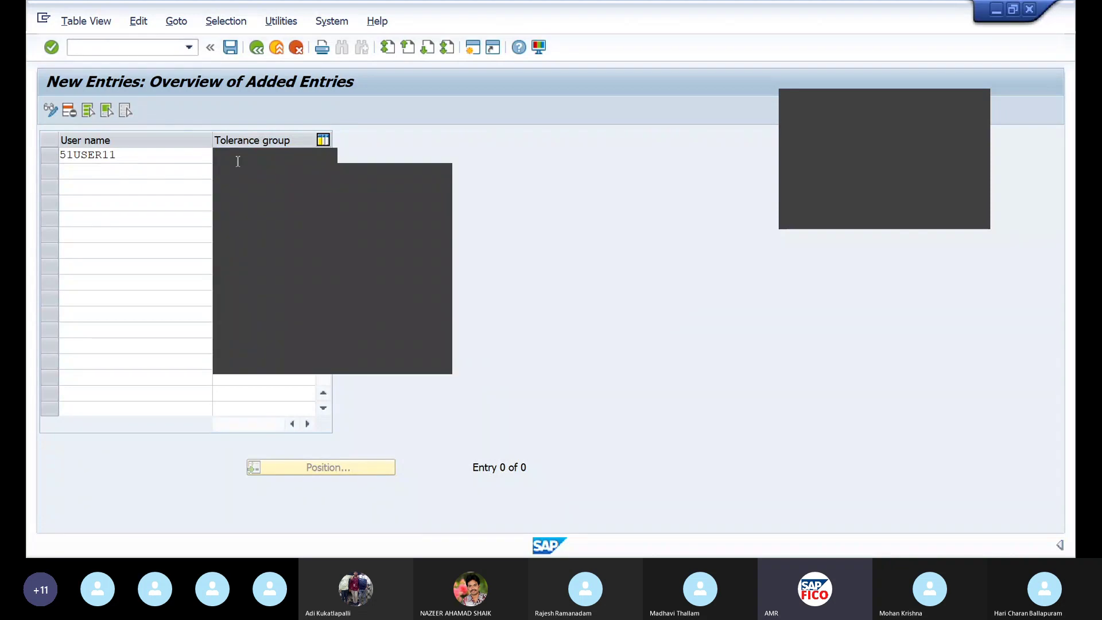
type("tg")
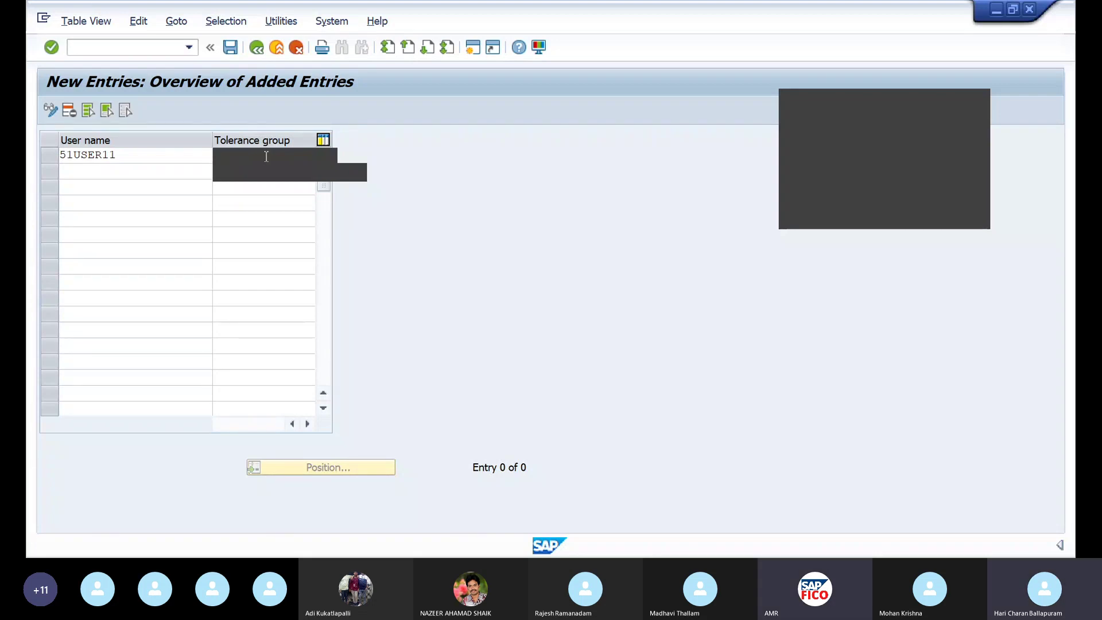
key("BackSpace")
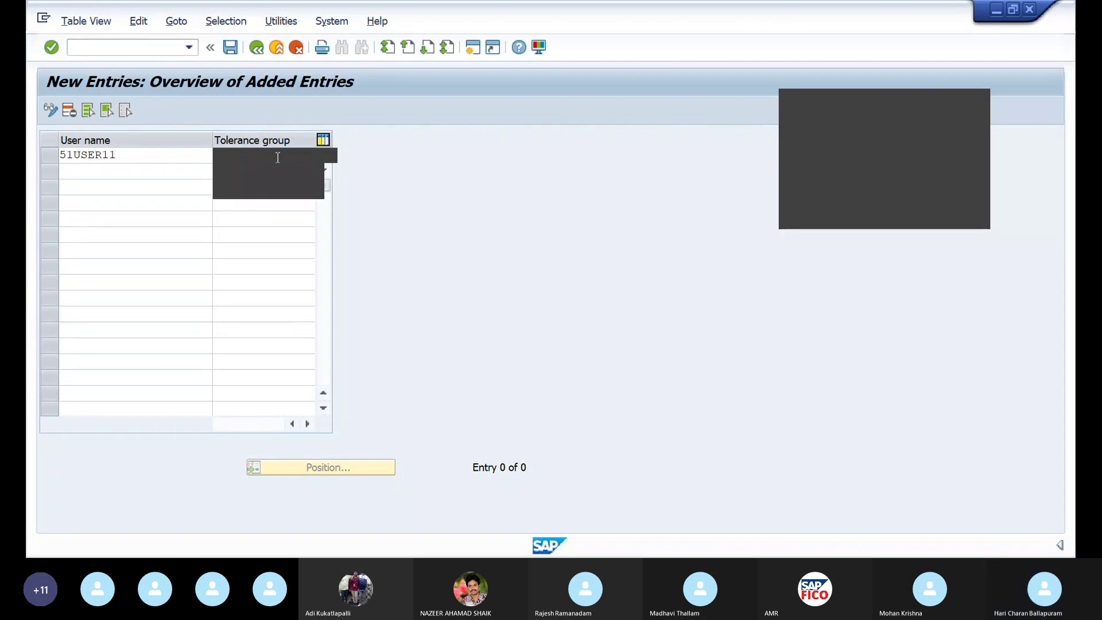
left_click(256, 198)
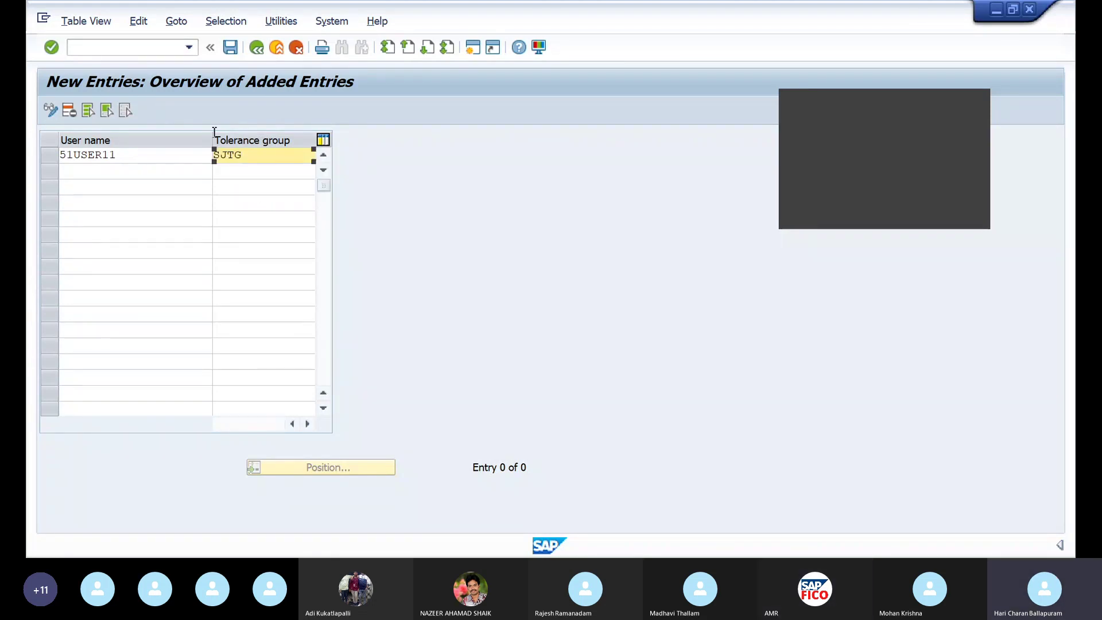
left_click(230, 48)
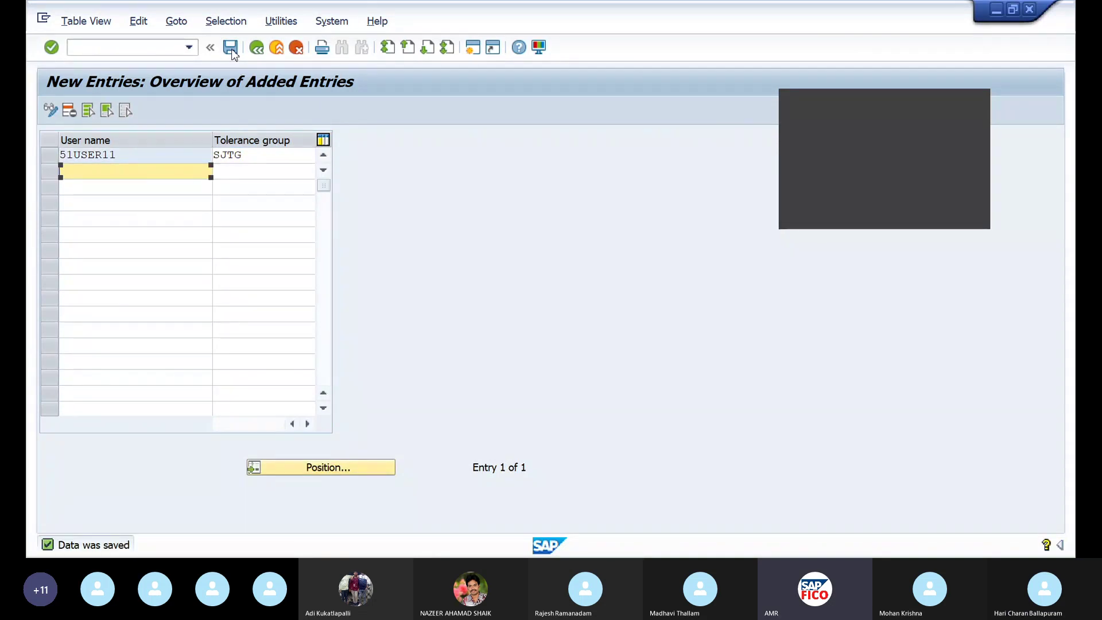
left_click(173, 47)
type("/N")
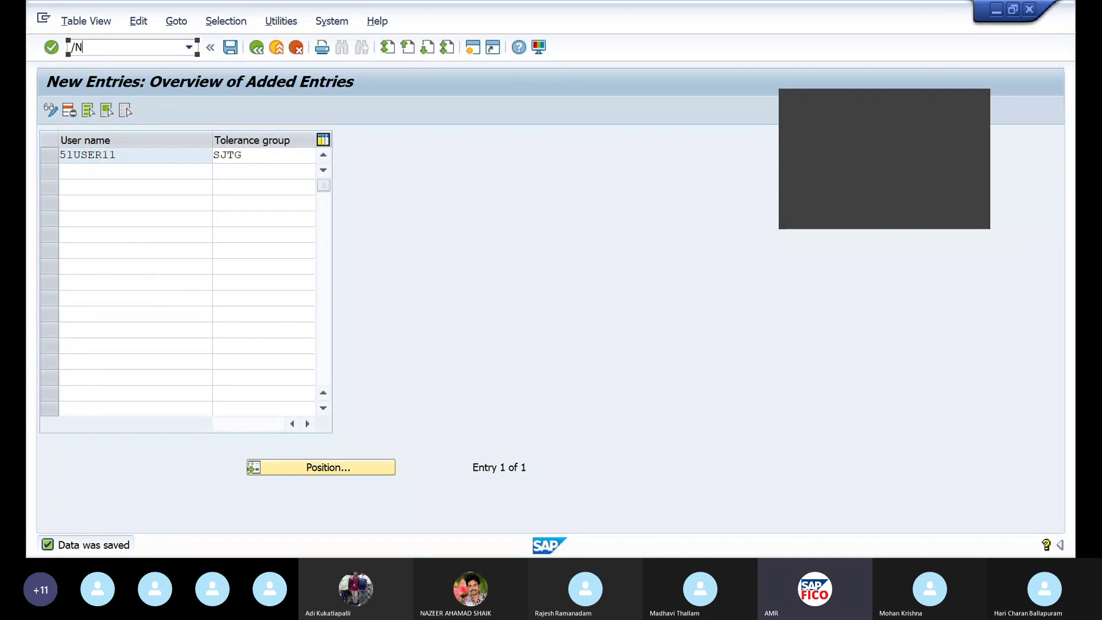
type("FB")
Open FB50 with document date 14.11.2022 and reference 1
type("50")
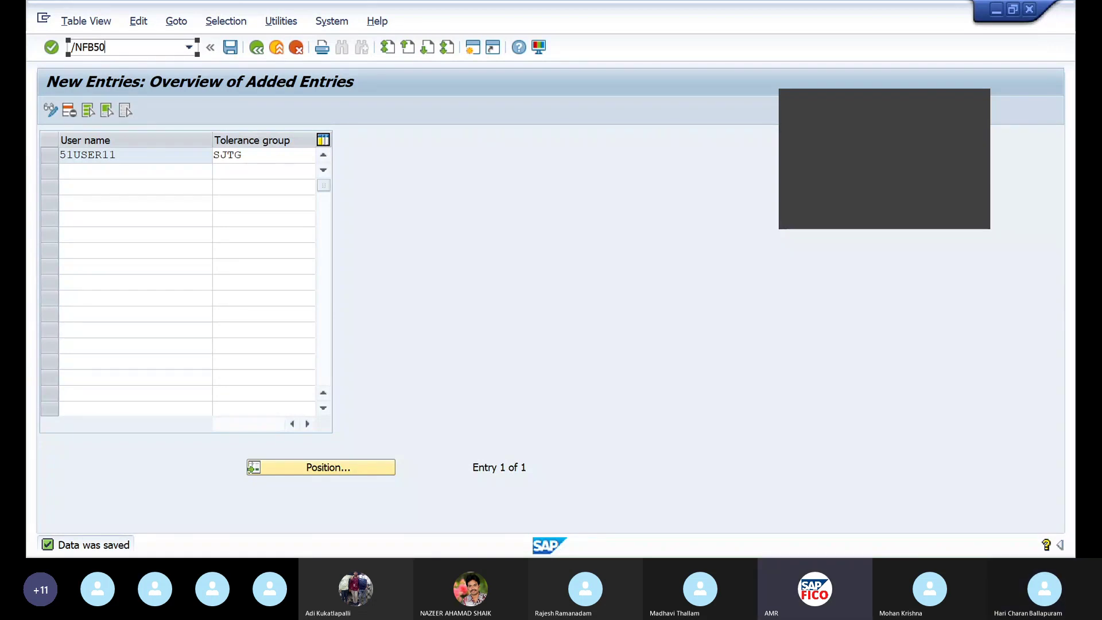
key("Return")
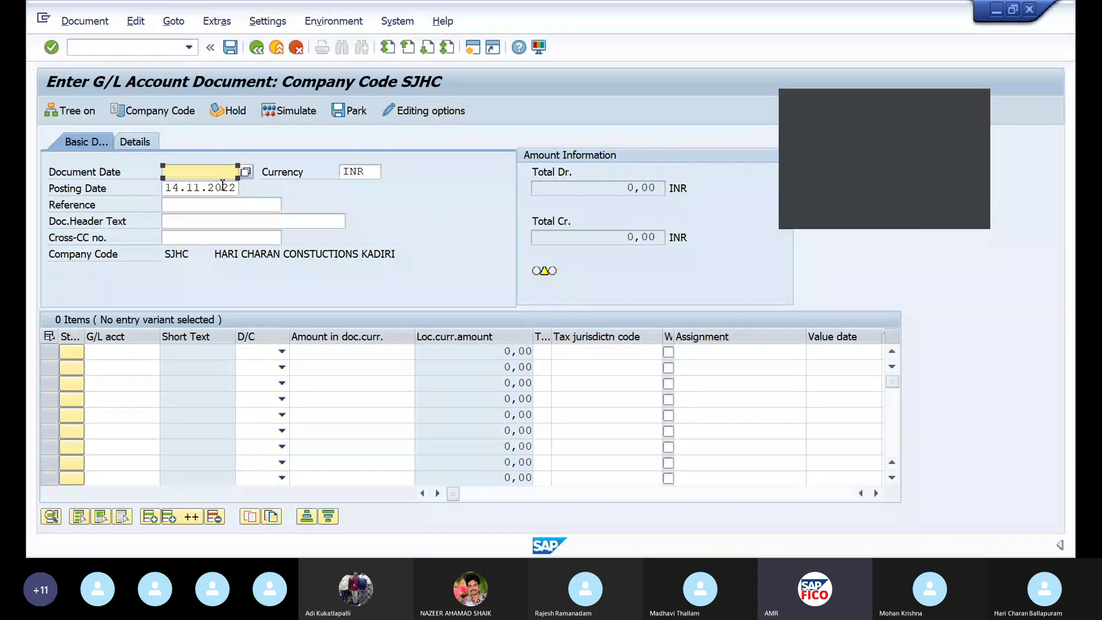
type("14")
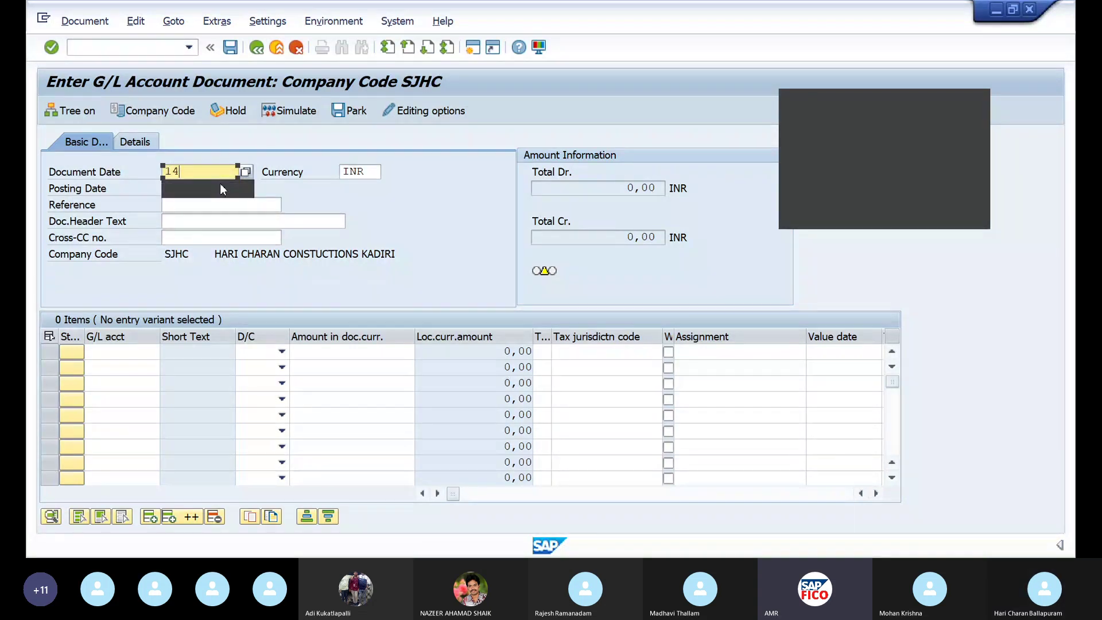
type("11")
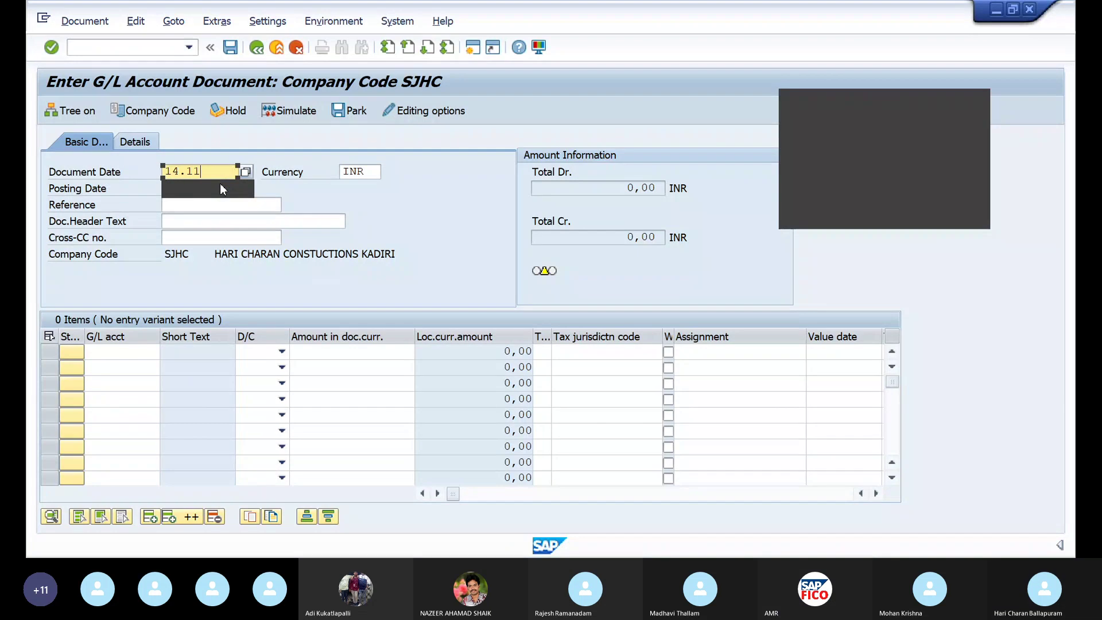
type(".2022")
key("Return")
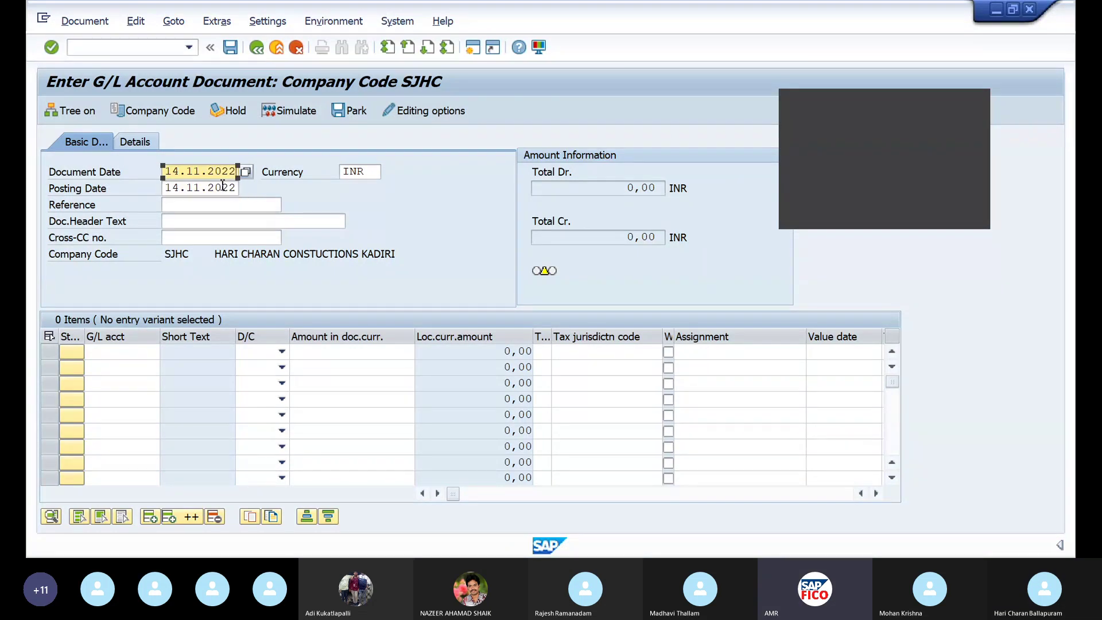
left_click(222, 205)
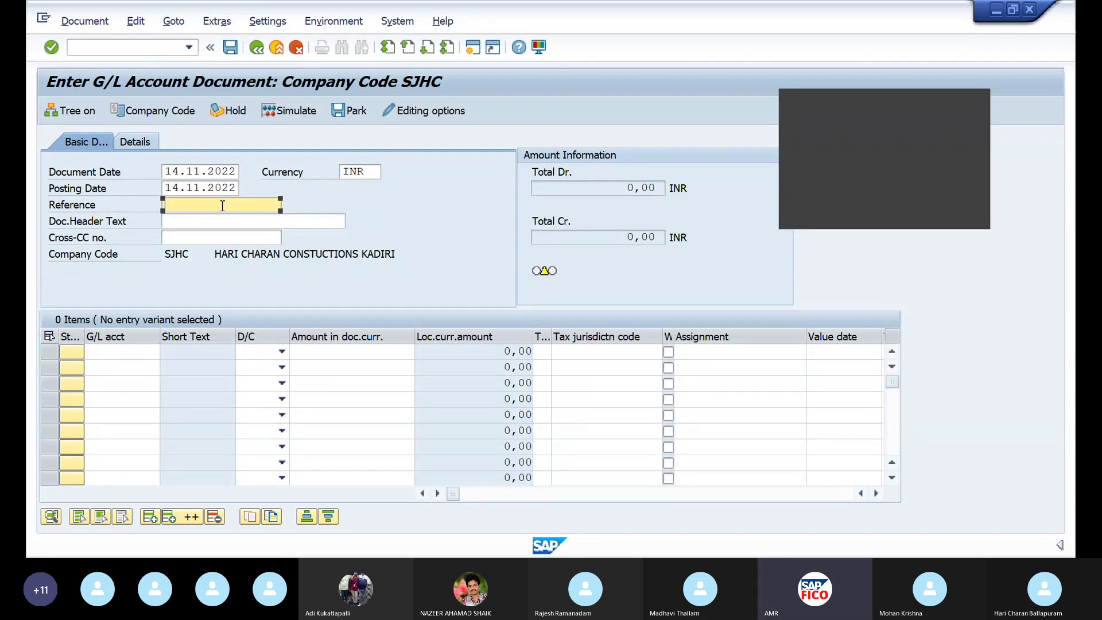
type("1")
Enter line 1 as account 400300 Rent, debit, amount 10000
left_click(116, 357)
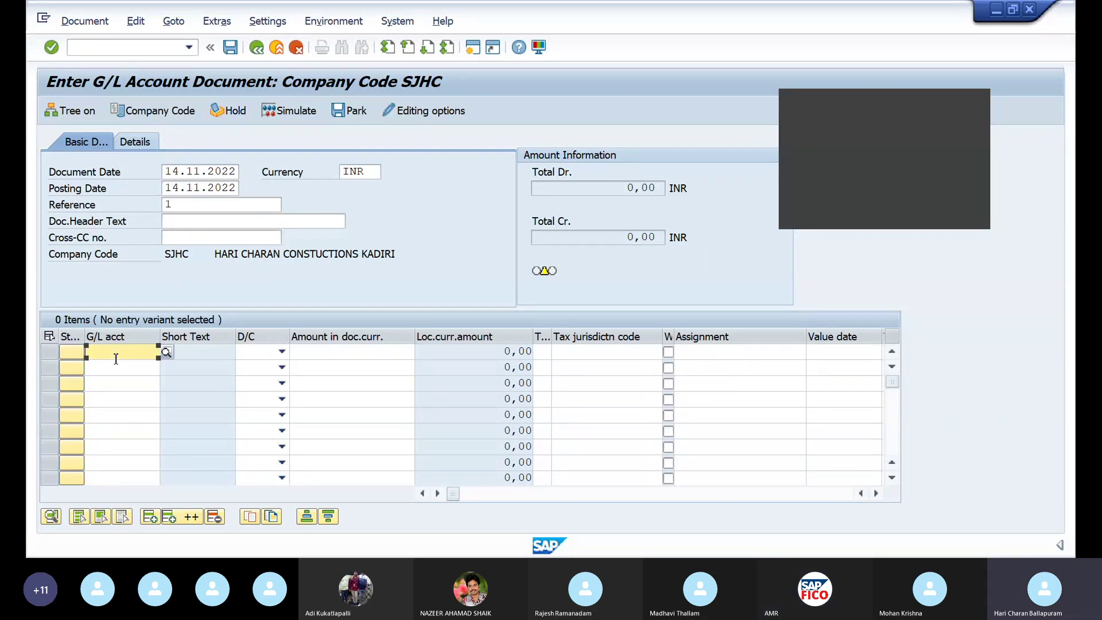
left_click(167, 351)
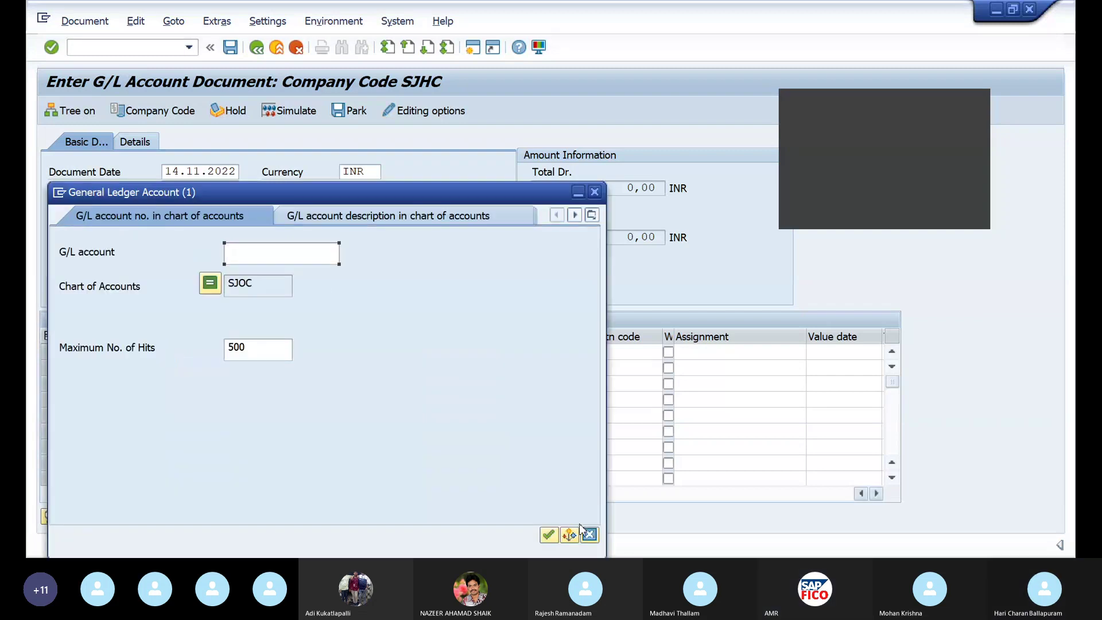
key("Return")
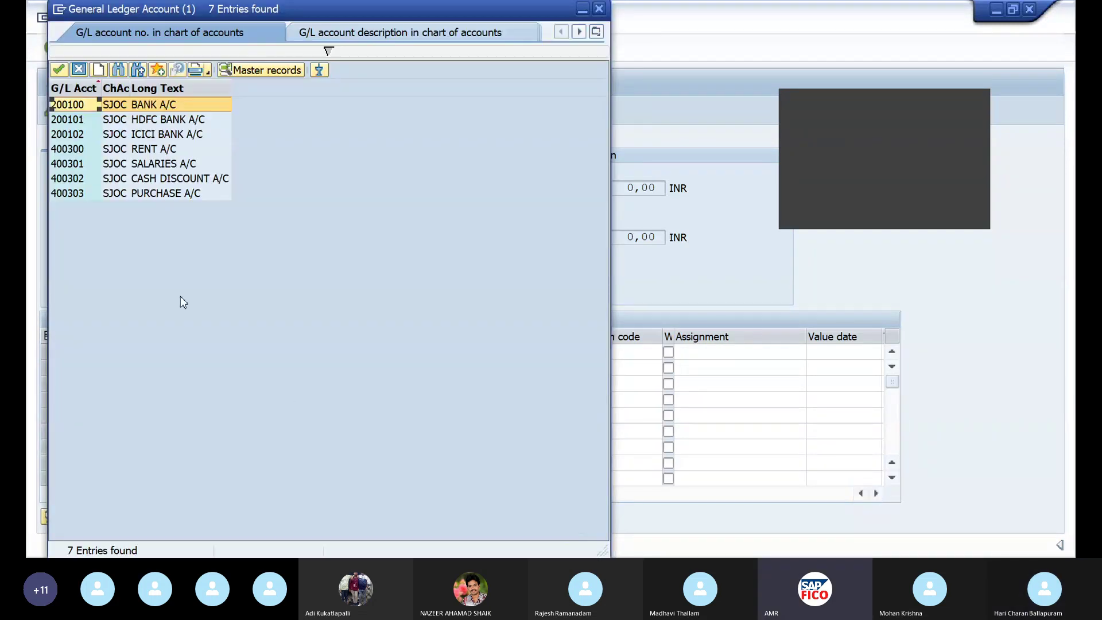
left_click(74, 149)
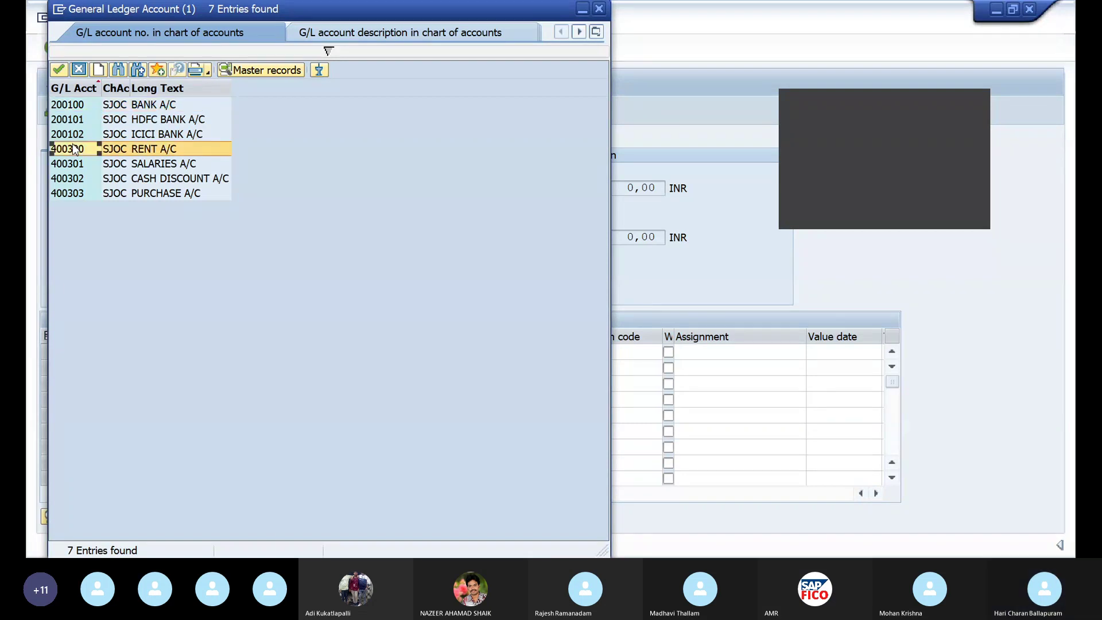
left_click(59, 70)
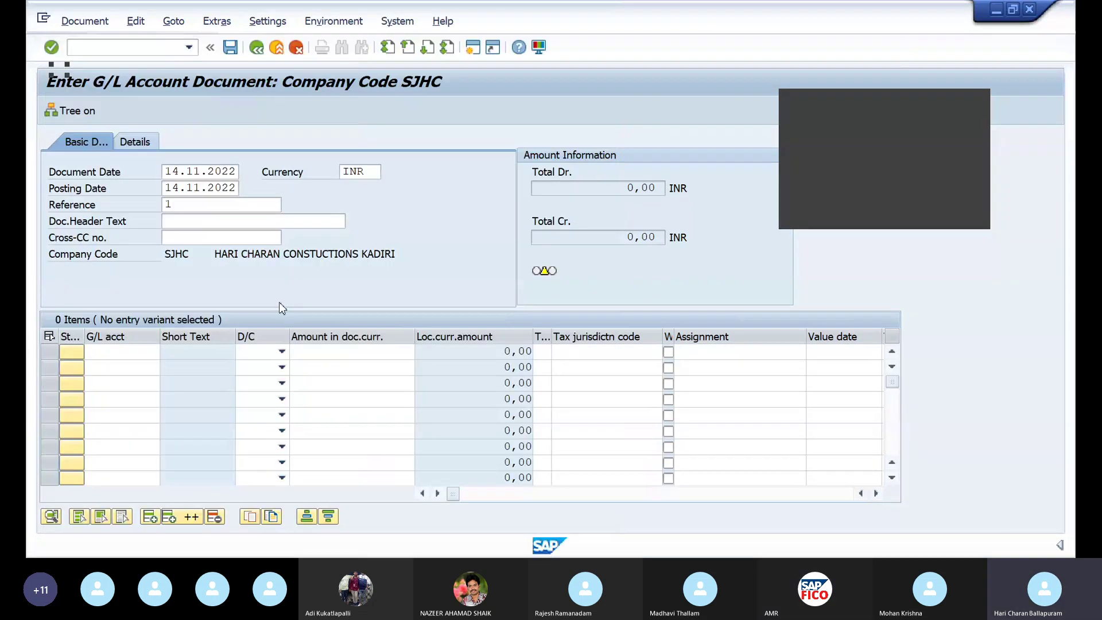
left_click(281, 356)
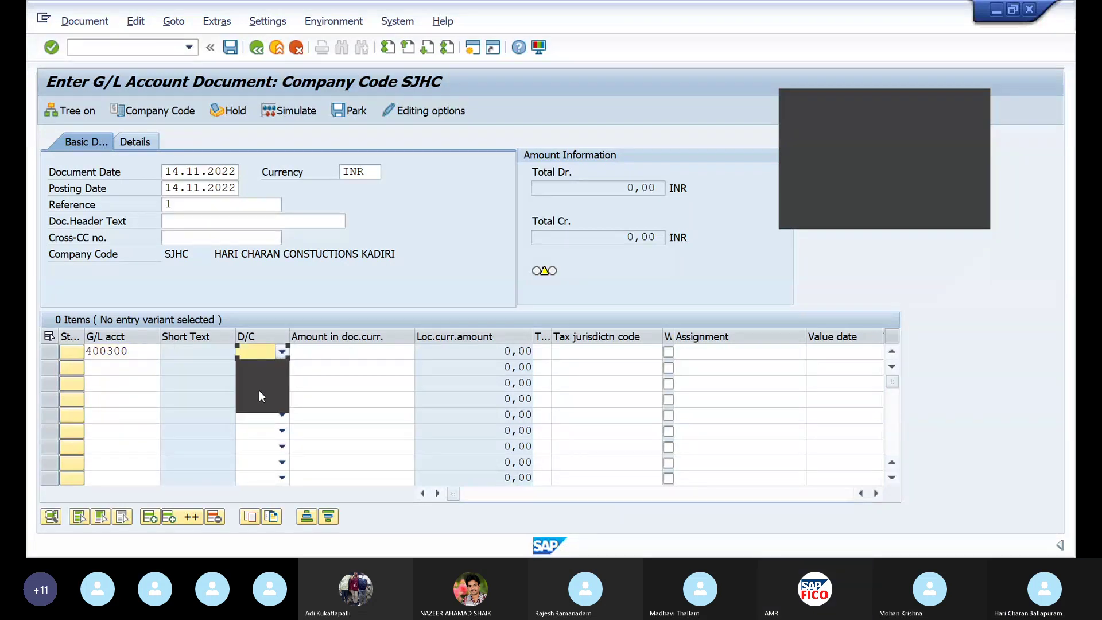
left_click(259, 390)
left_click(316, 351)
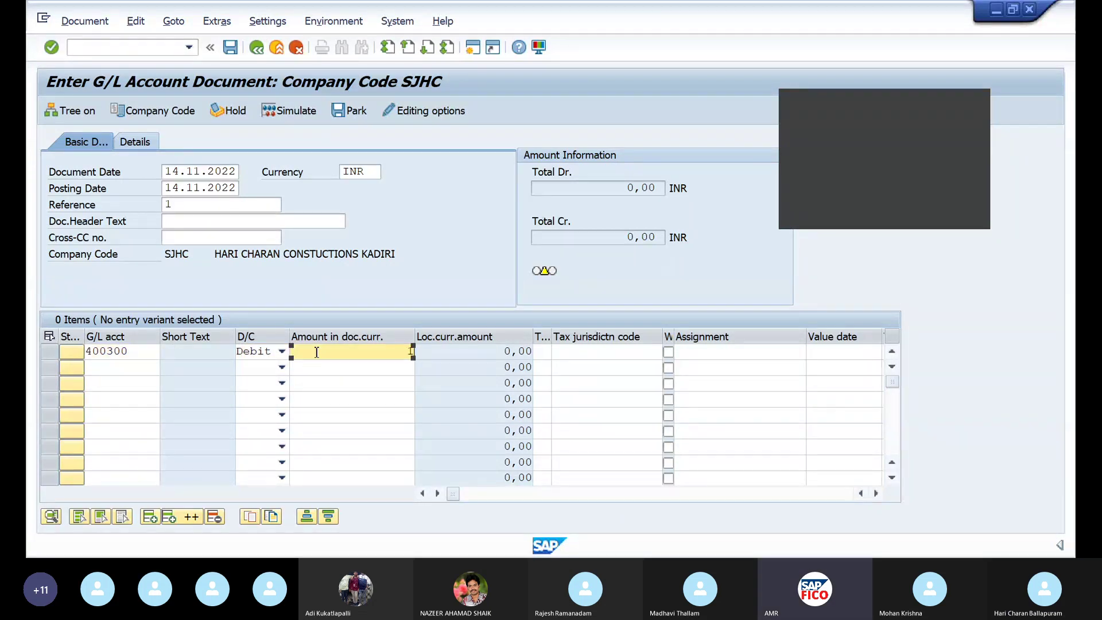
type("10000")
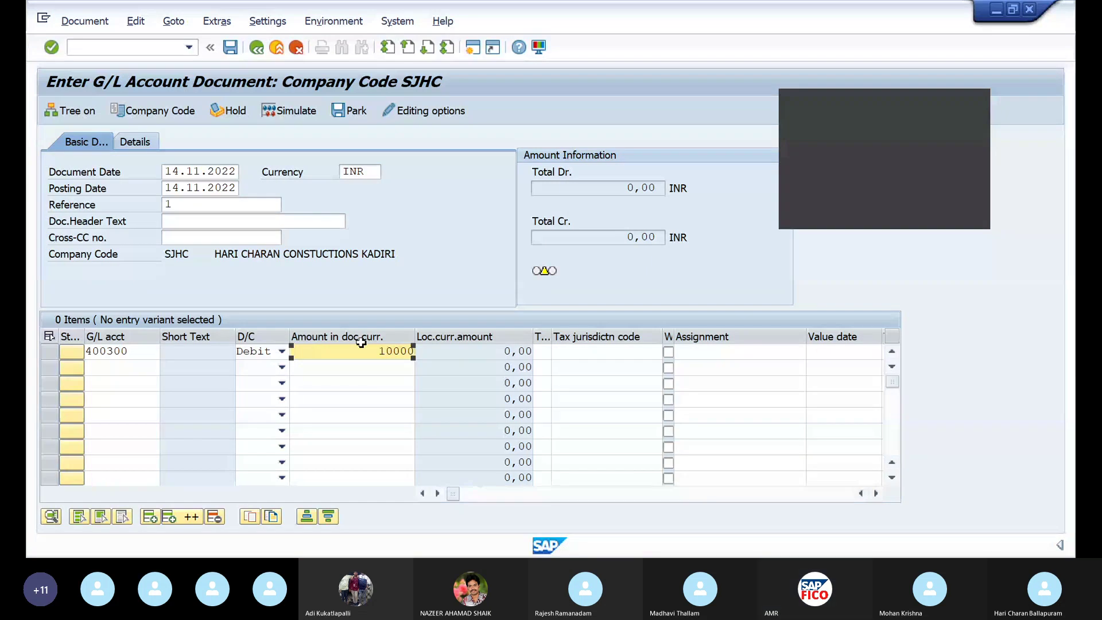
Pick account 400301 Salaries for line 2 from the F4 list
left_click(107, 367)
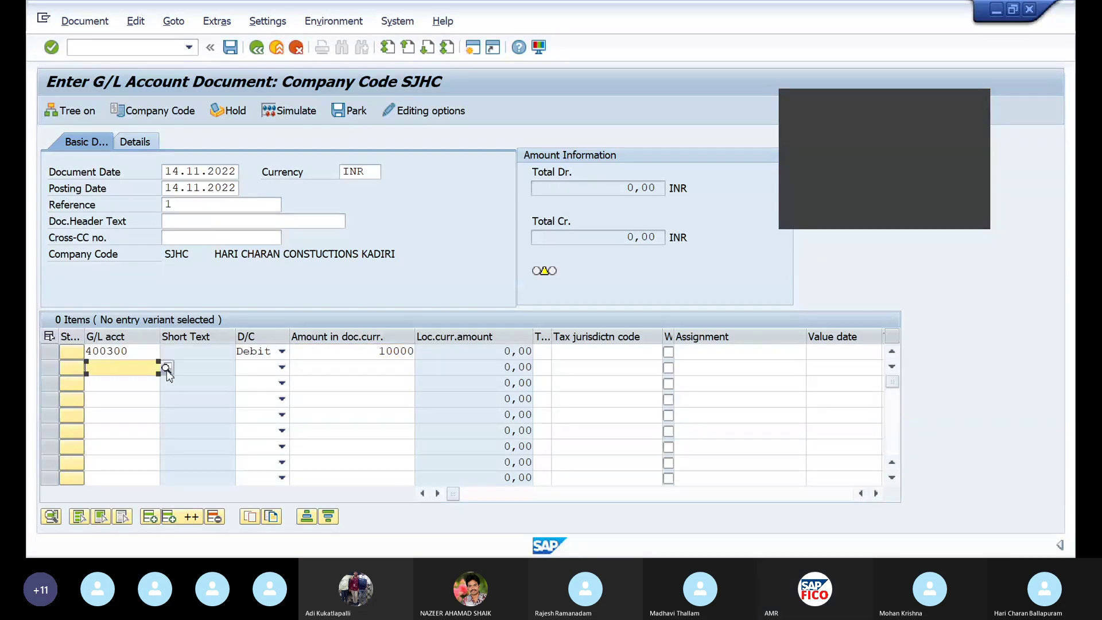
key("F4")
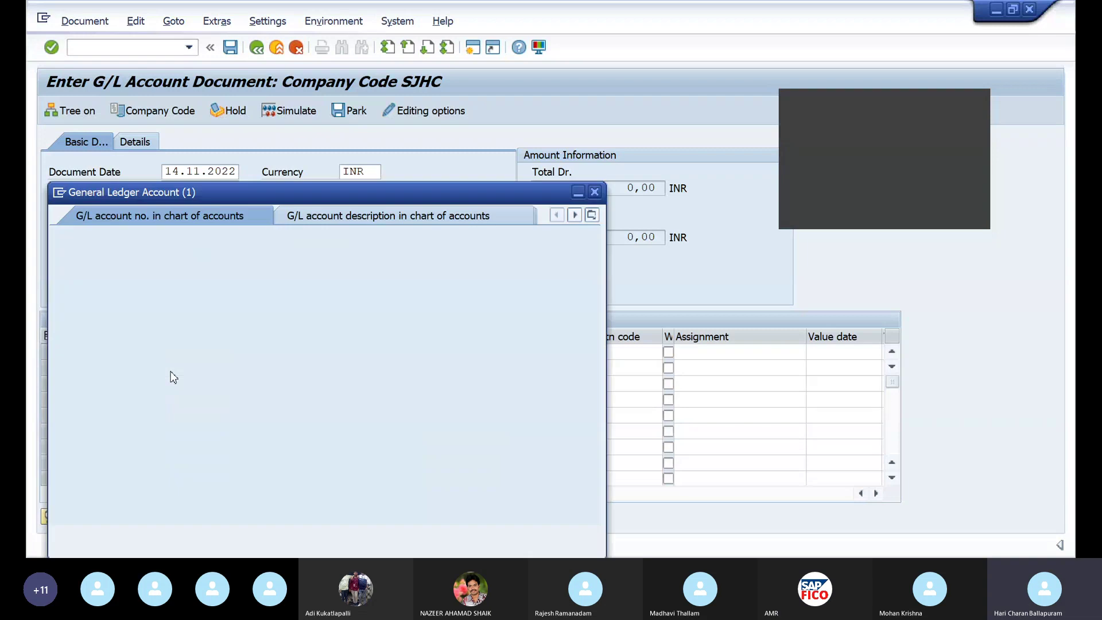
key("Return")
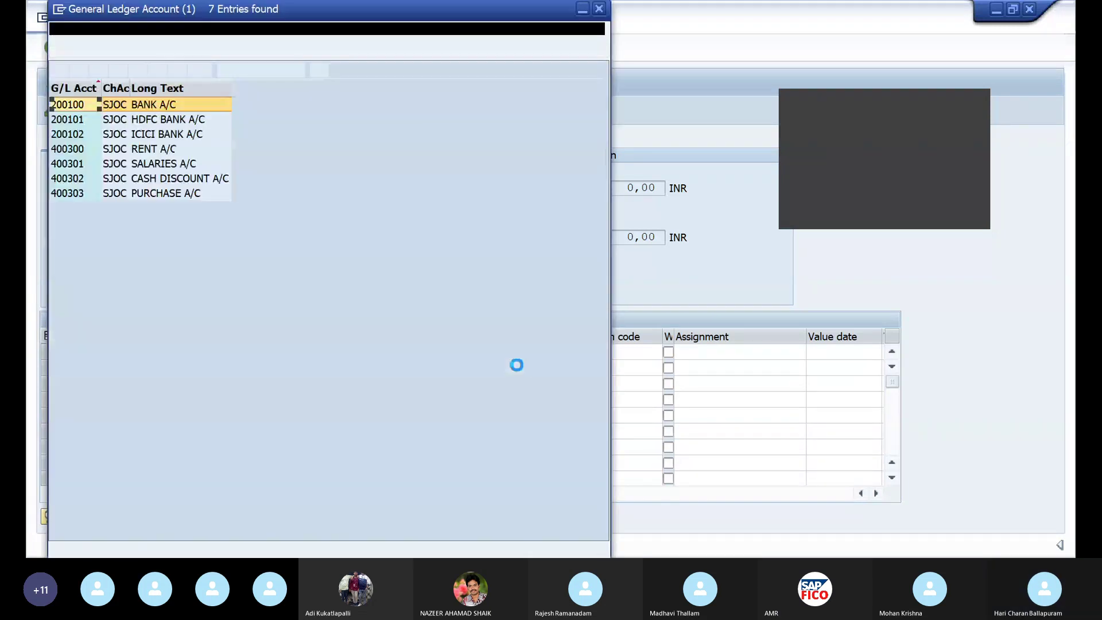
left_click(70, 166)
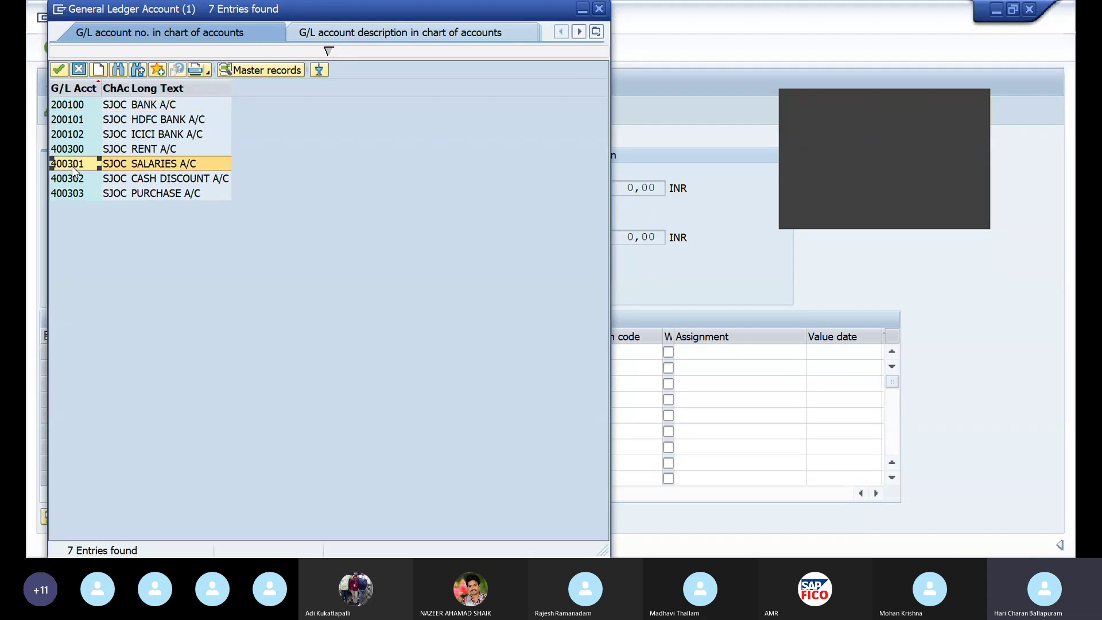
left_click(59, 69)
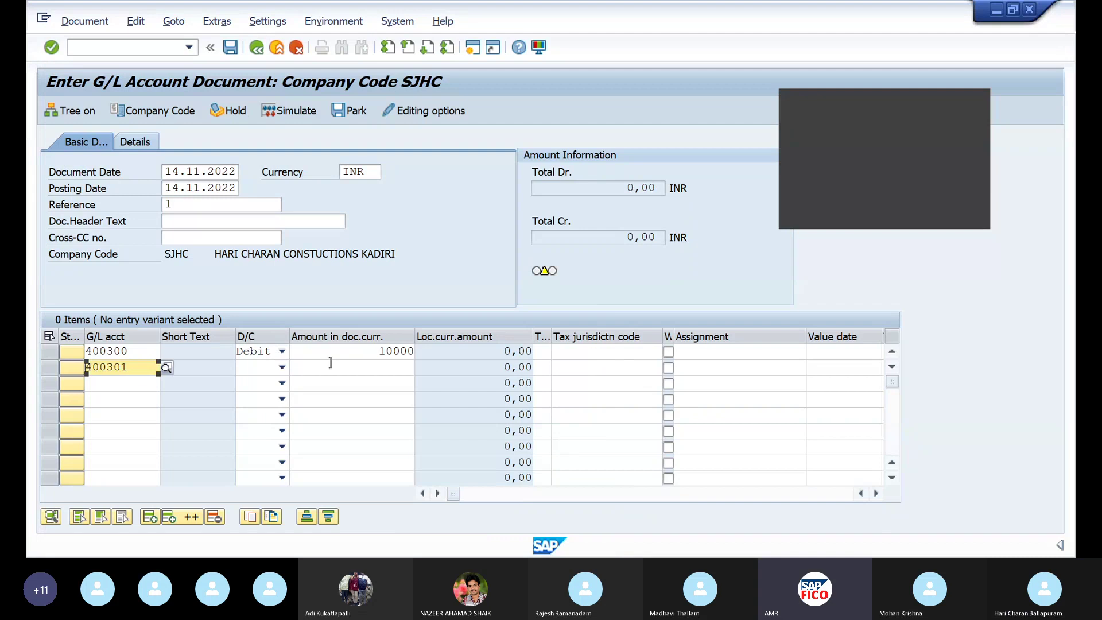
left_click(282, 368)
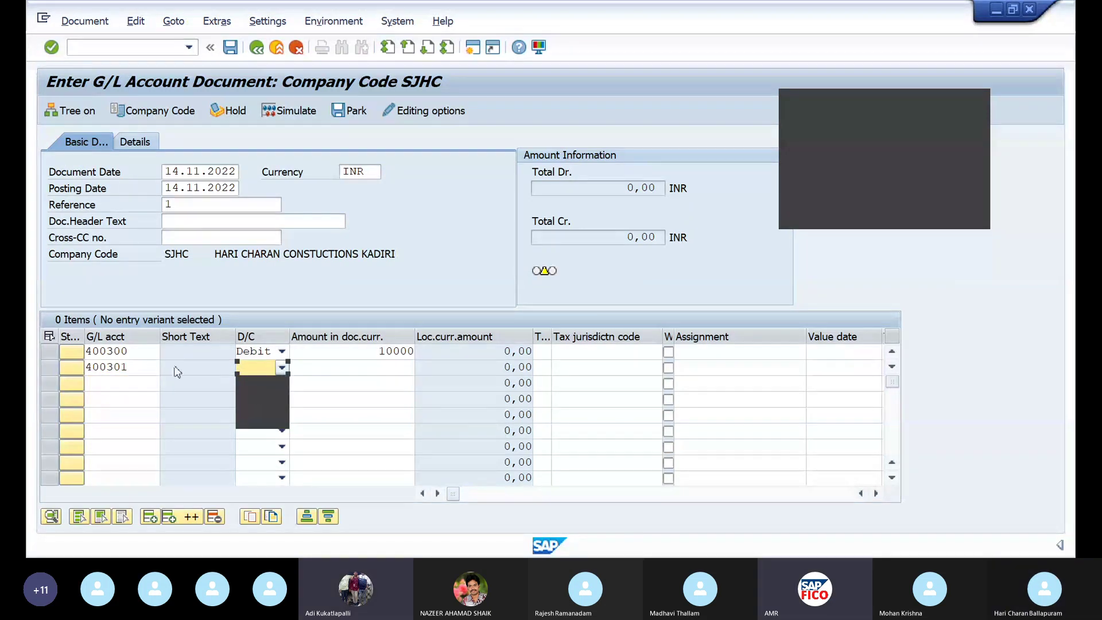
left_click(153, 368)
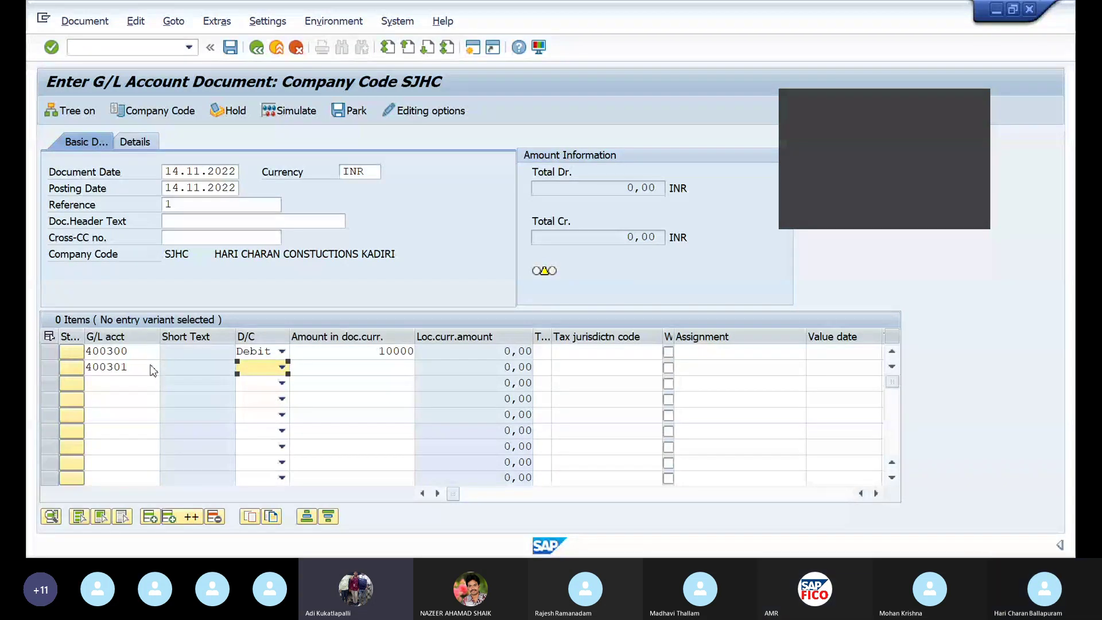
Change line 2 to bank account 200100, credit 10000, and validate both lines
left_click(152, 368)
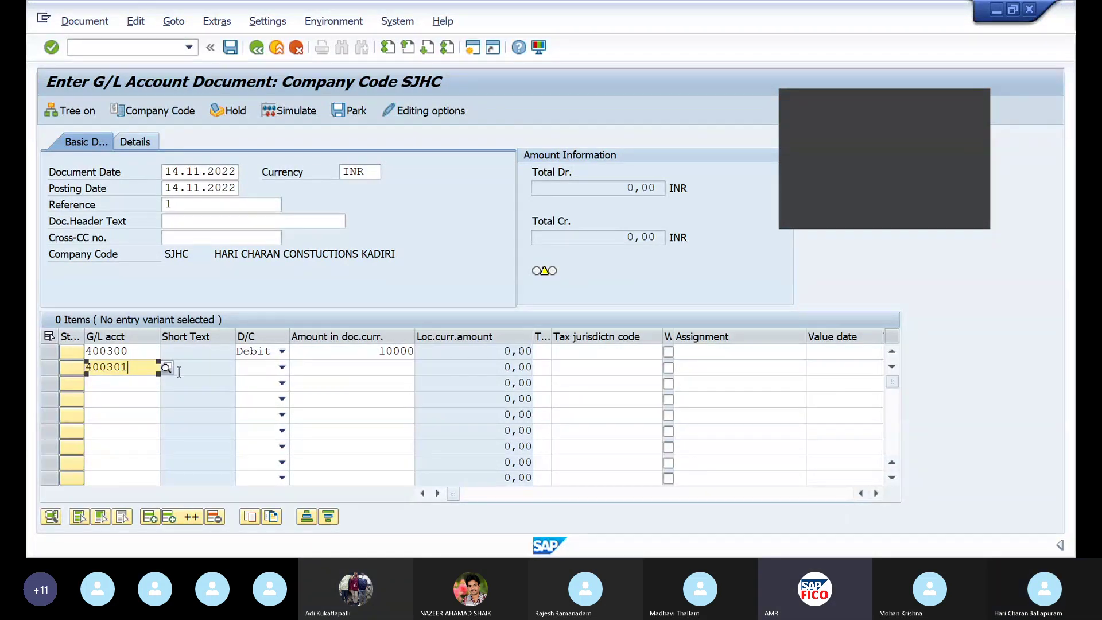
left_click(166, 368)
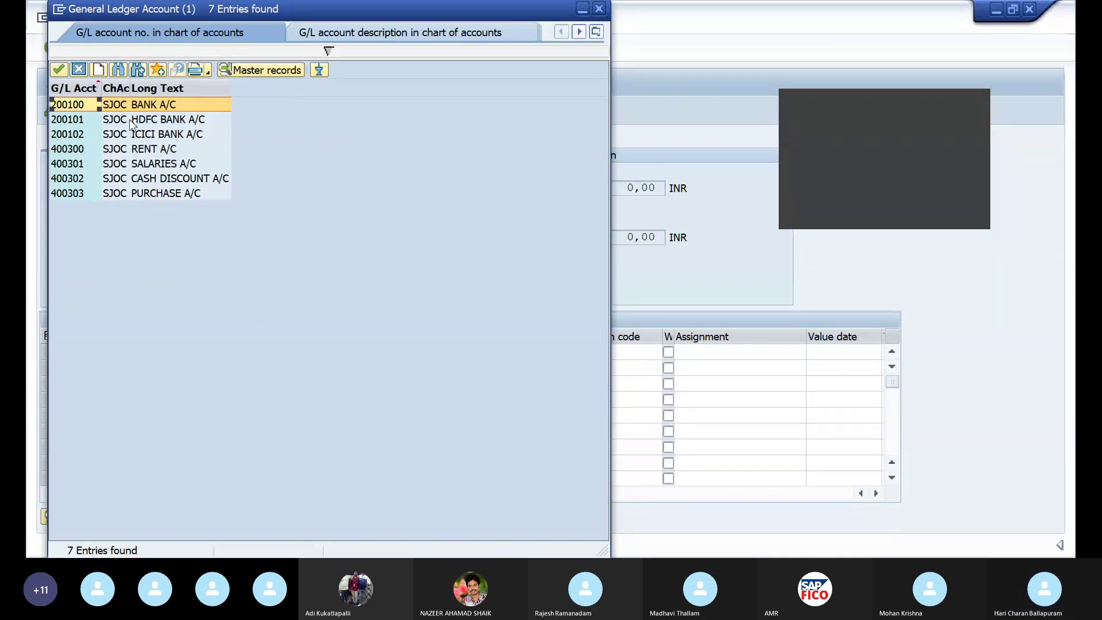
left_click(59, 69)
left_click(281, 368)
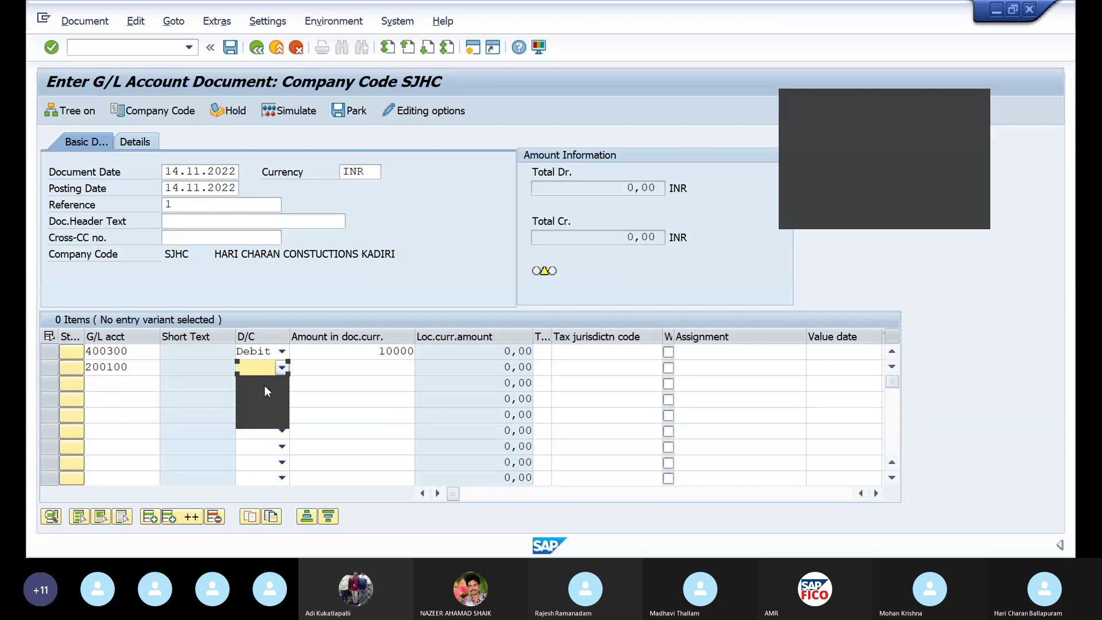
left_click(265, 388)
left_click(348, 368)
type("10")
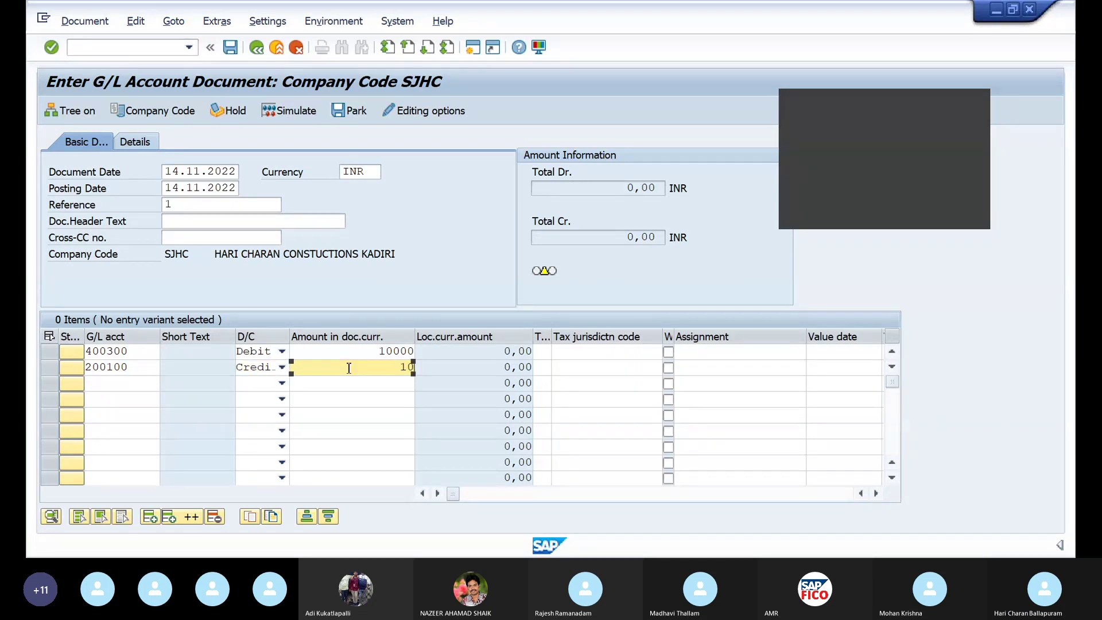
type("000")
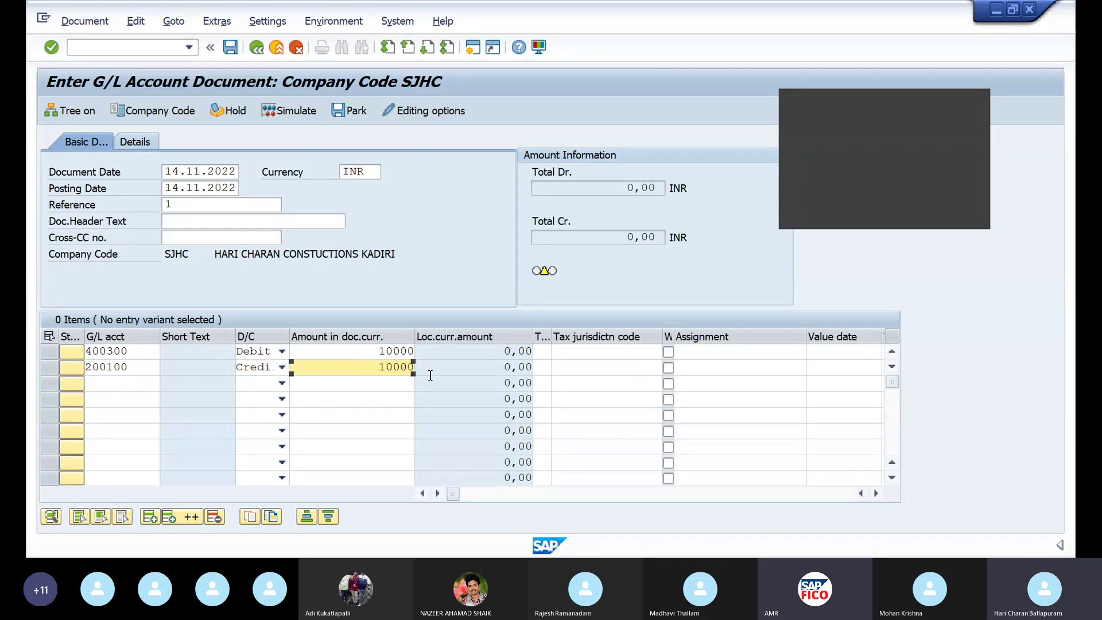
left_click(431, 378)
key("Return")
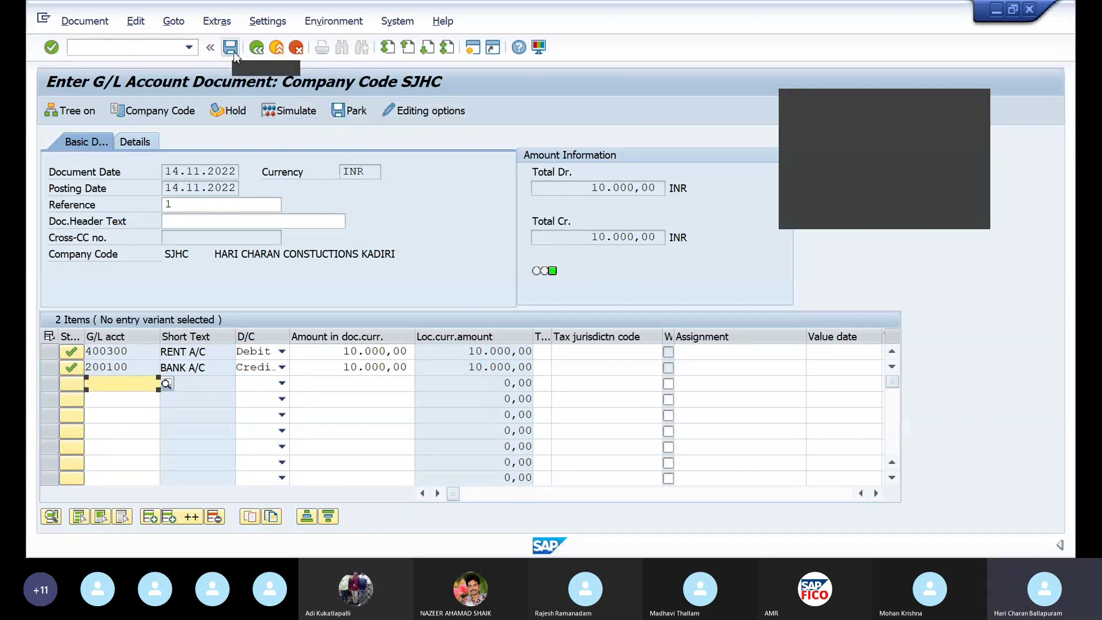
Simulate the rent document's posting, then return to the entry screen
left_click(275, 110)
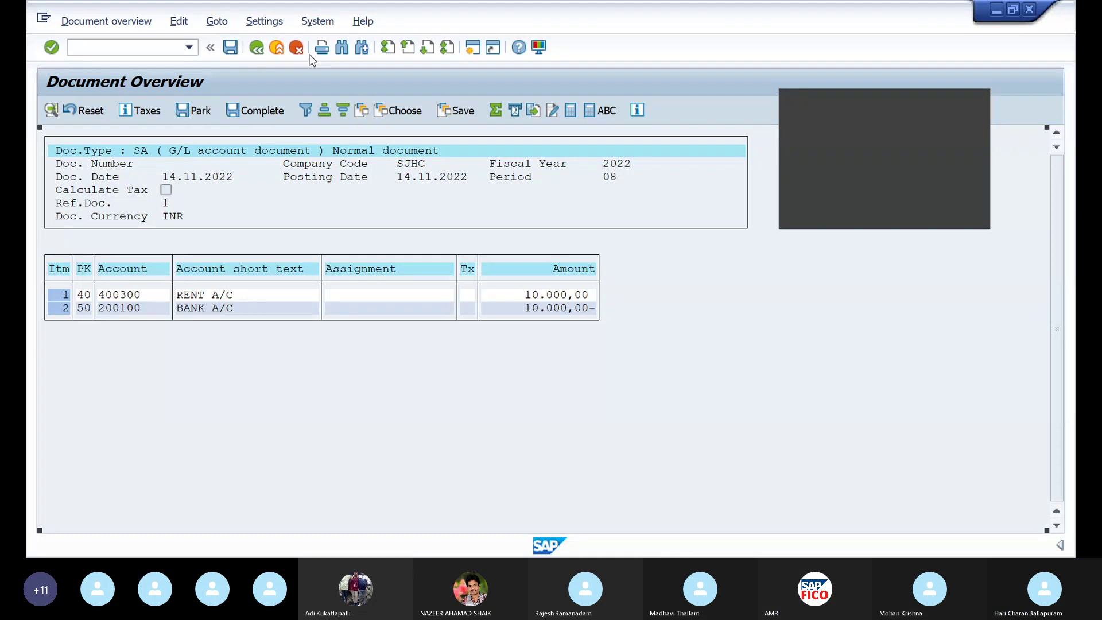
key("F3")
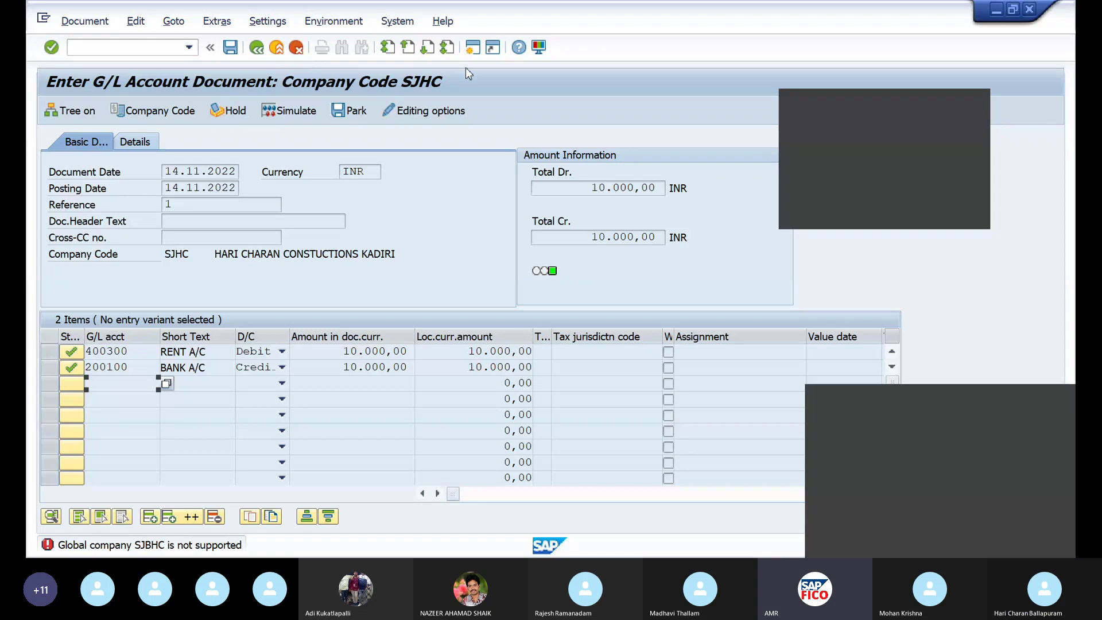
left_click(1048, 447)
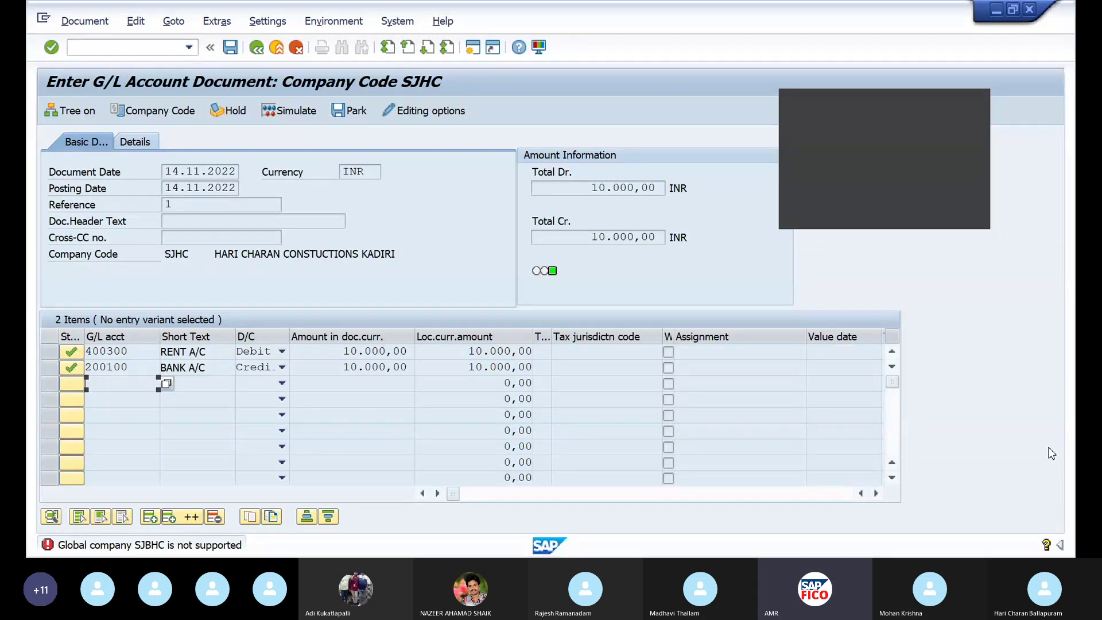
Clear the error message and enter /NOX15 in the command field
left_click(159, 46)
type("/N")
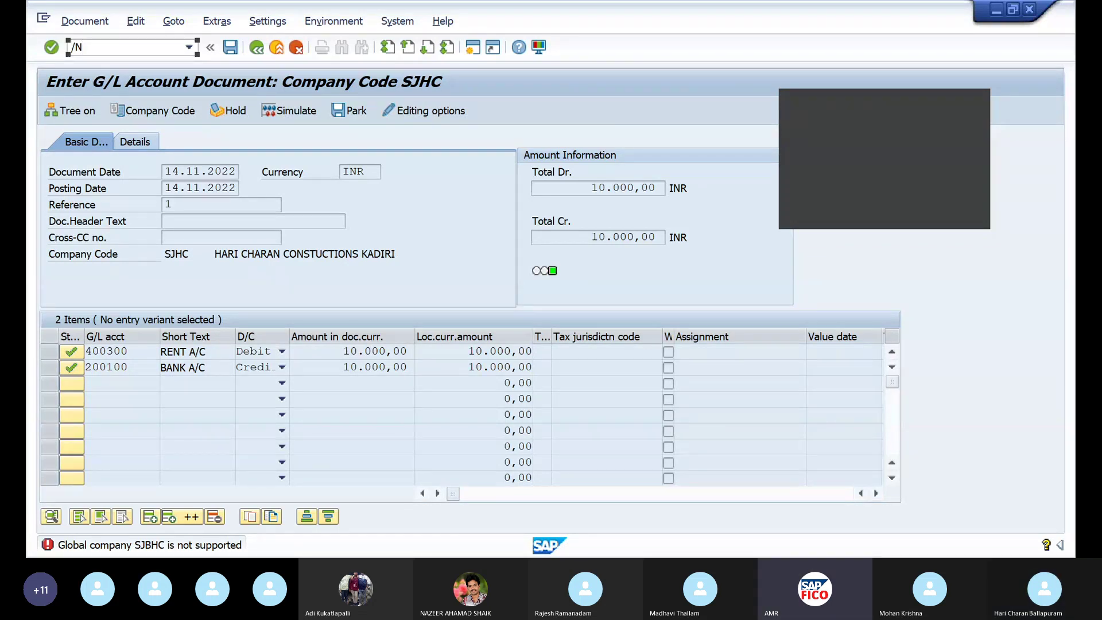
type("0")
key("BackSpace")
key("BackSpace")
key("BackSpace")
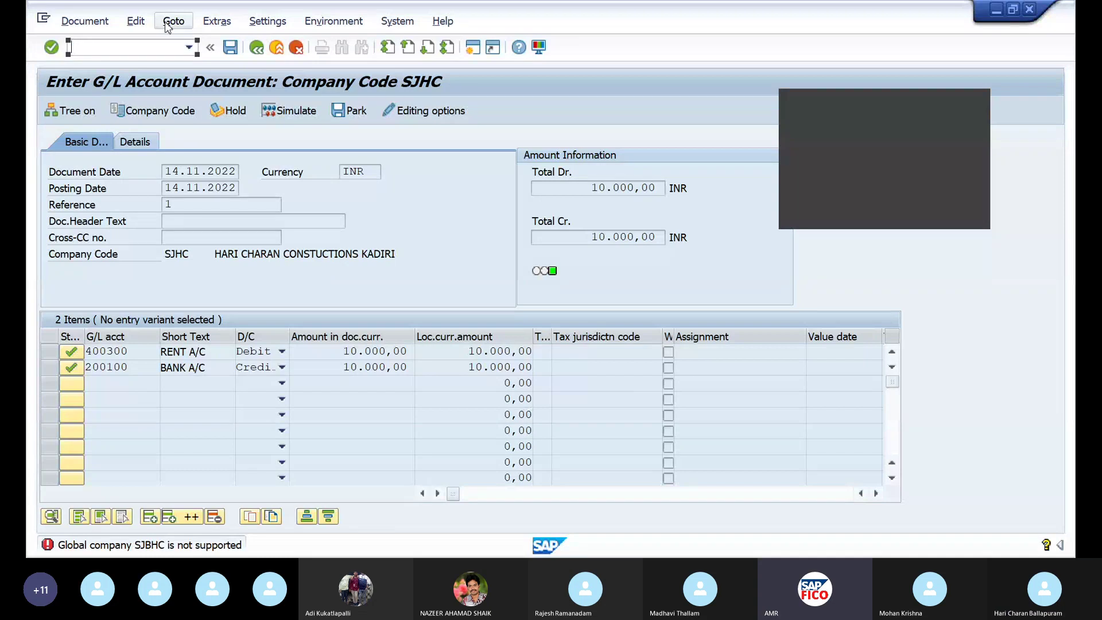
left_click(473, 48)
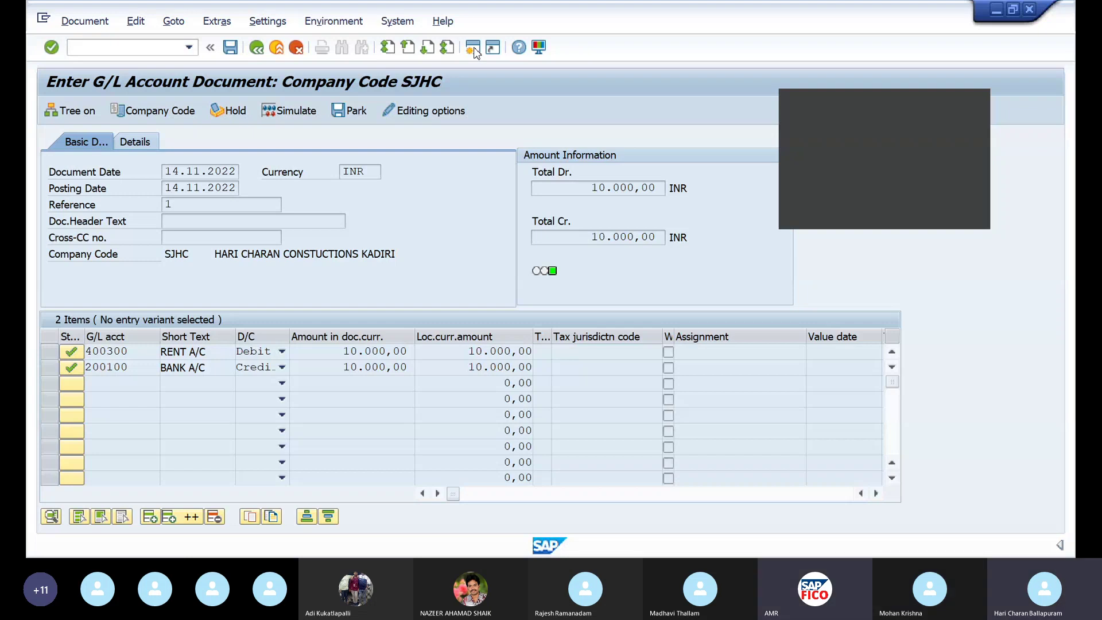
left_click(999, 16)
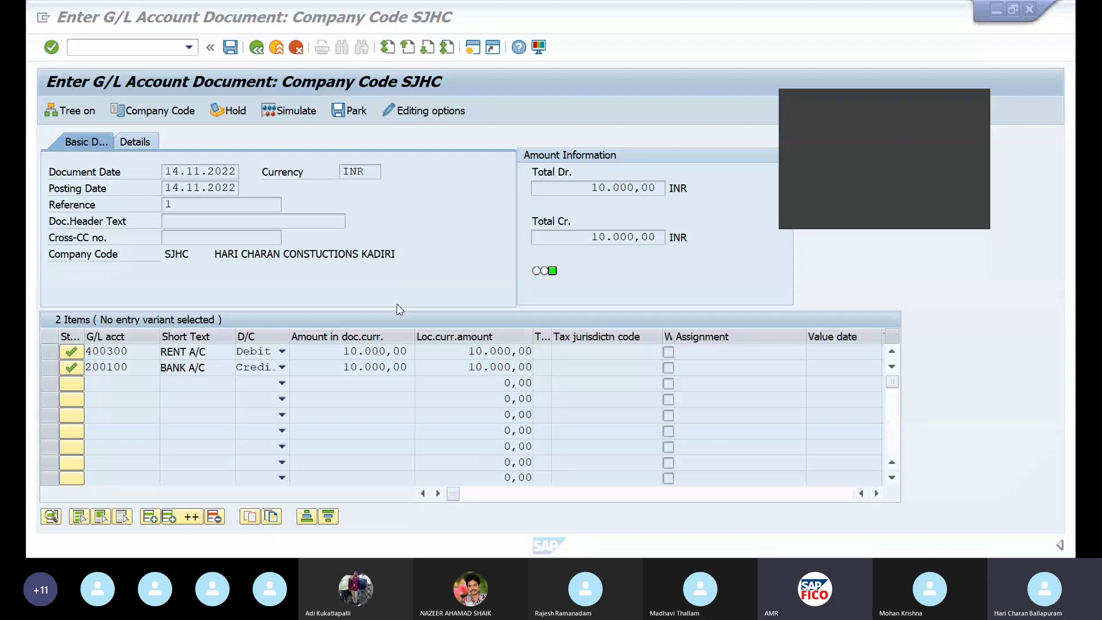
left_click(111, 50)
type("/")
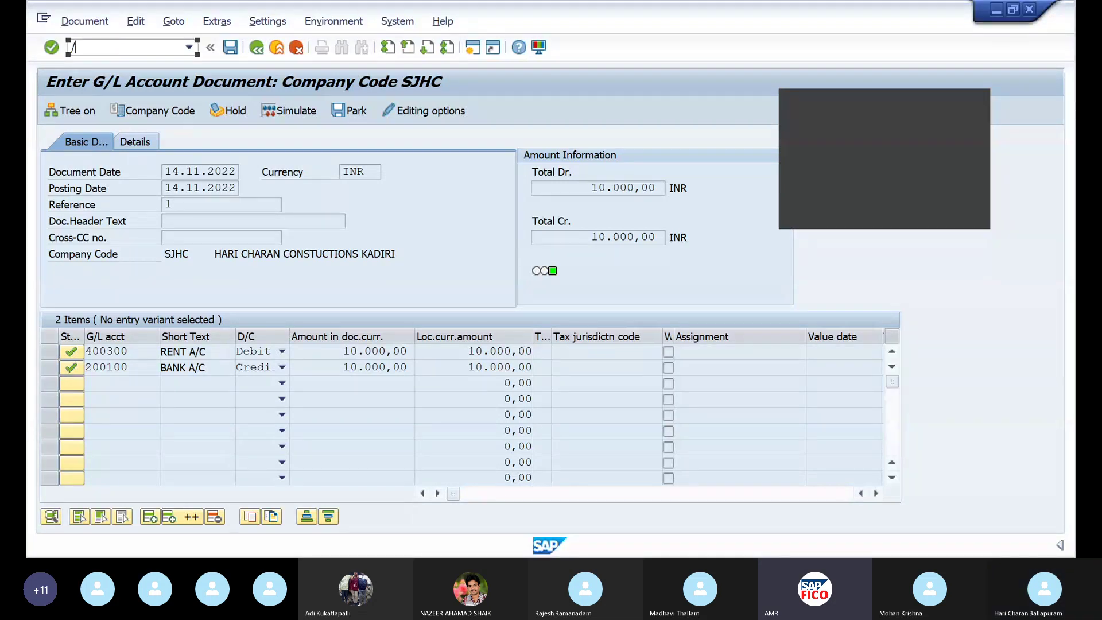
type("NO")
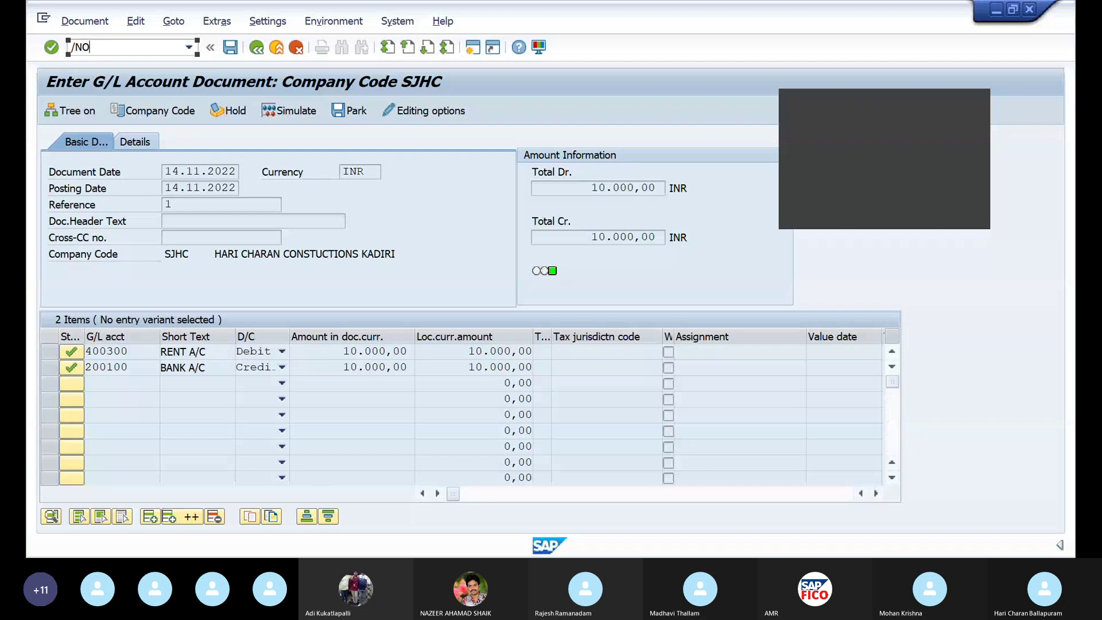
type("X15")
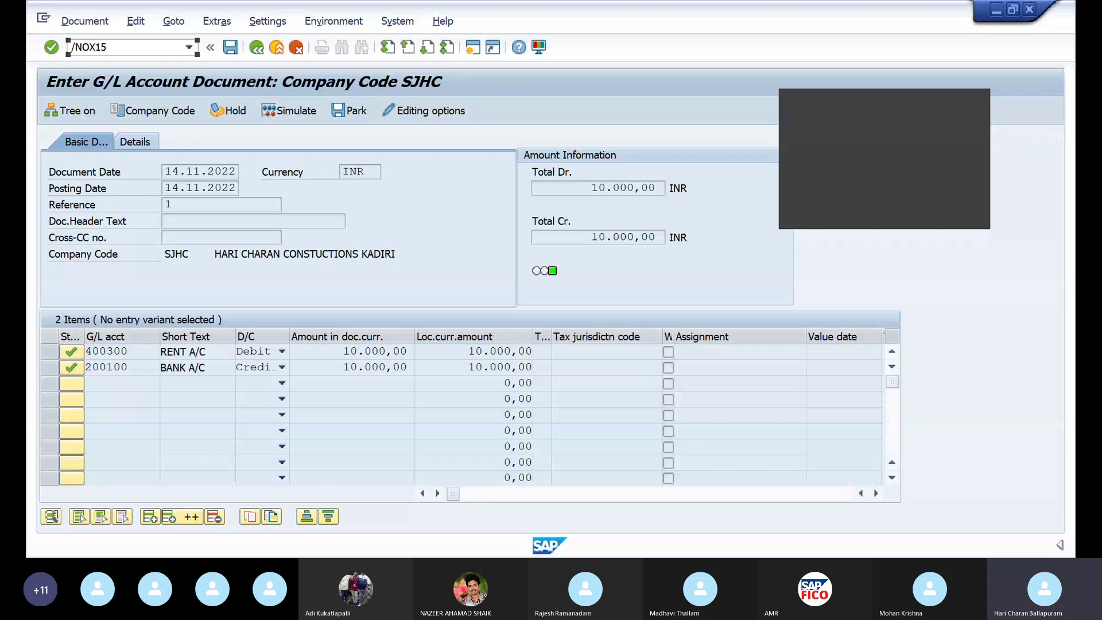
Display the locked internal trading partners in OX15, then open SM12 lock entries
key("Return")
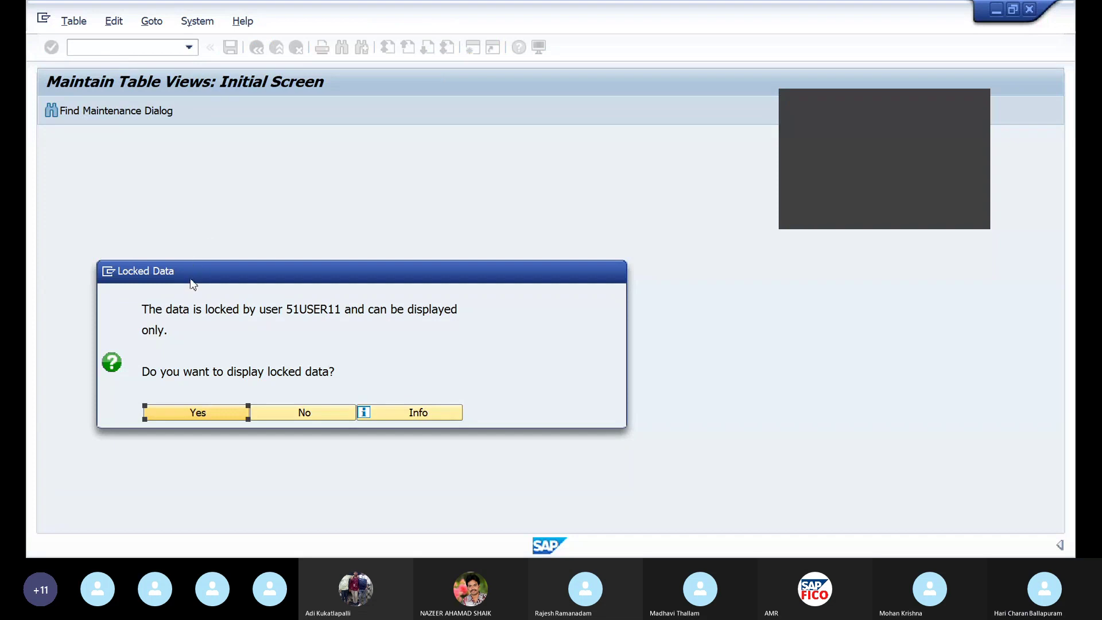
left_click(223, 412)
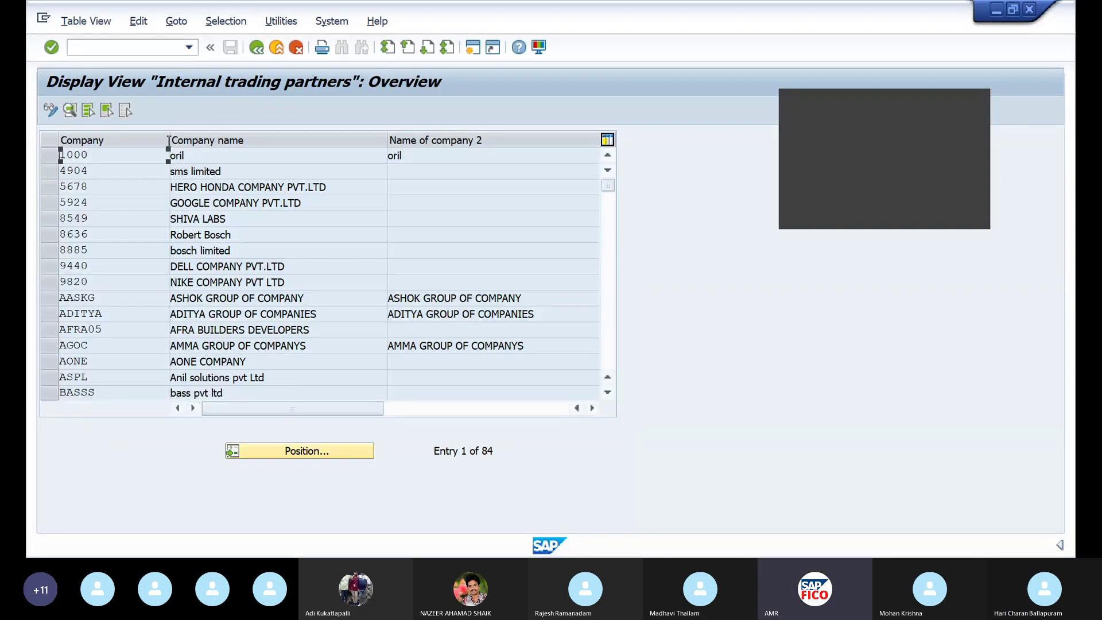
left_click(107, 46)
type("SM")
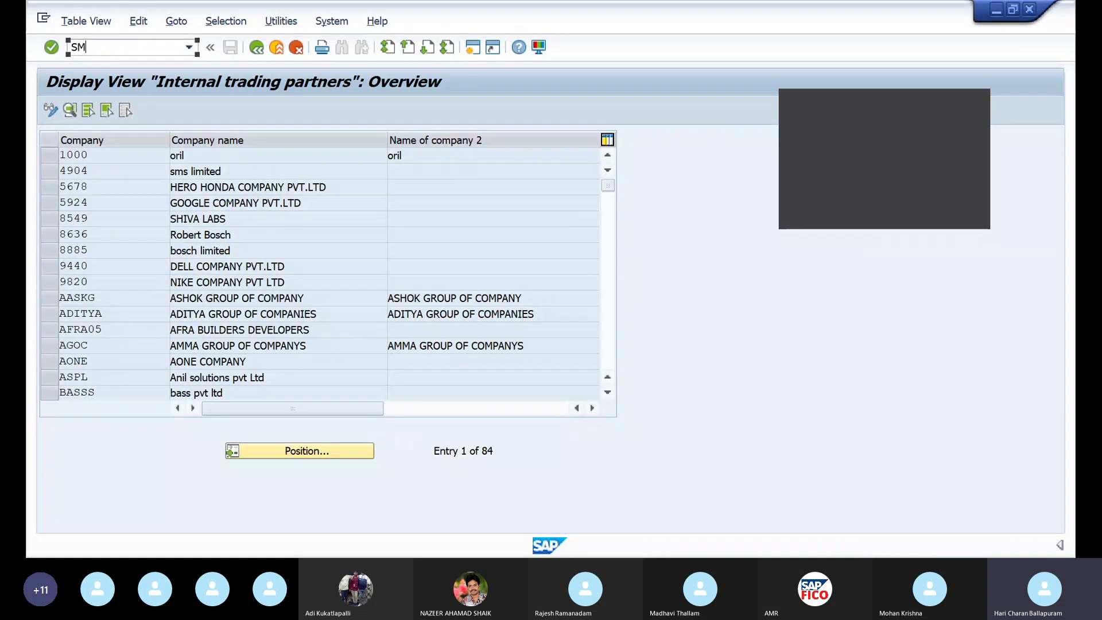
type("12")
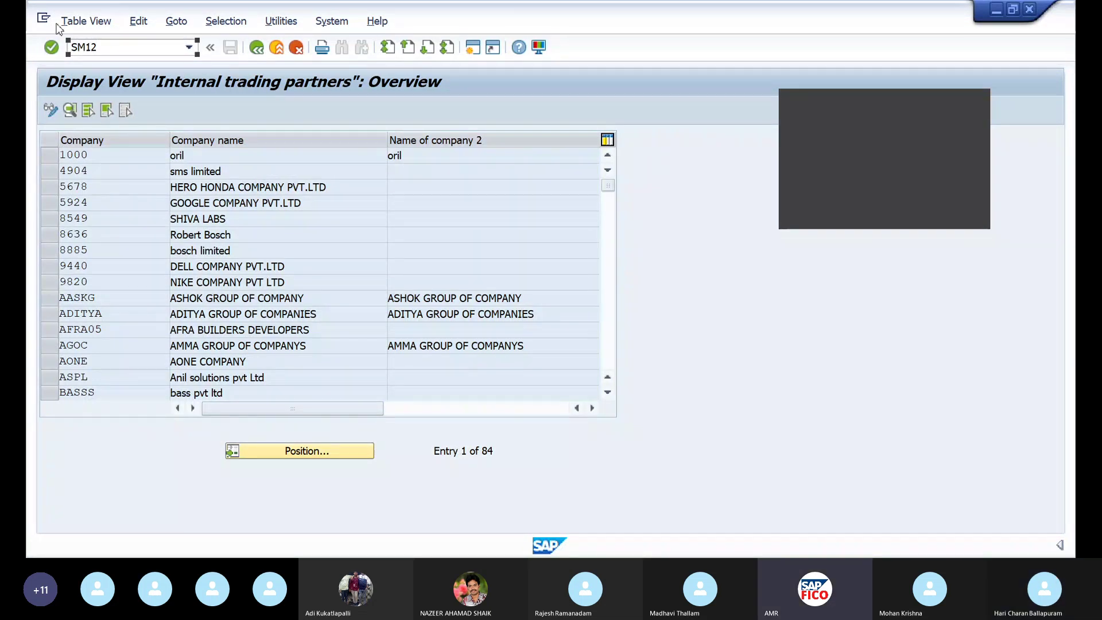
left_click(73, 50)
type("/n")
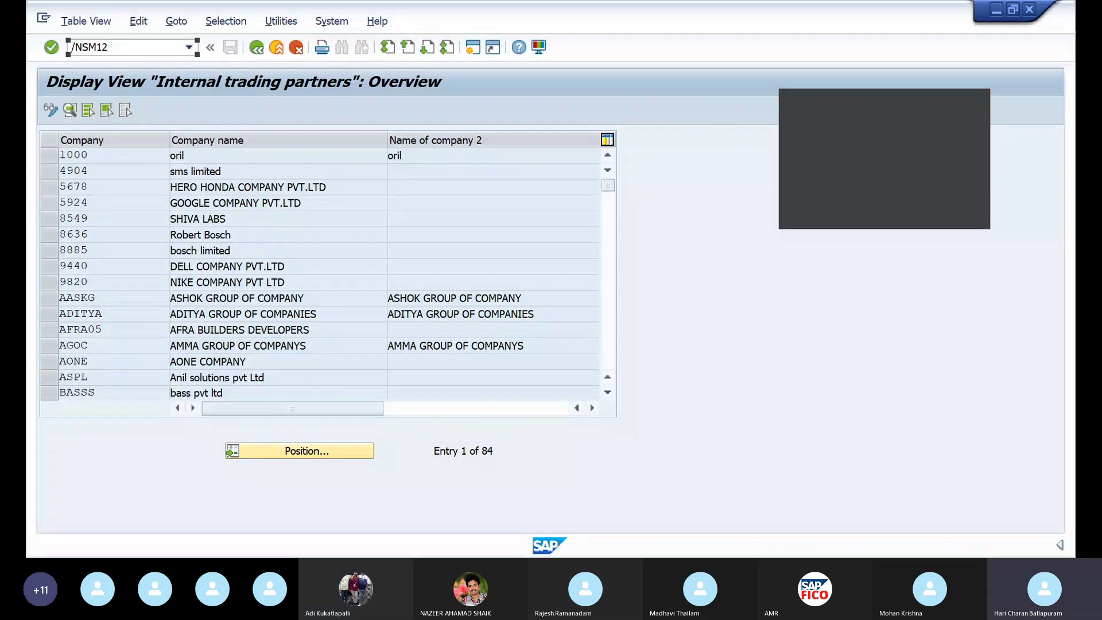
key("Return")
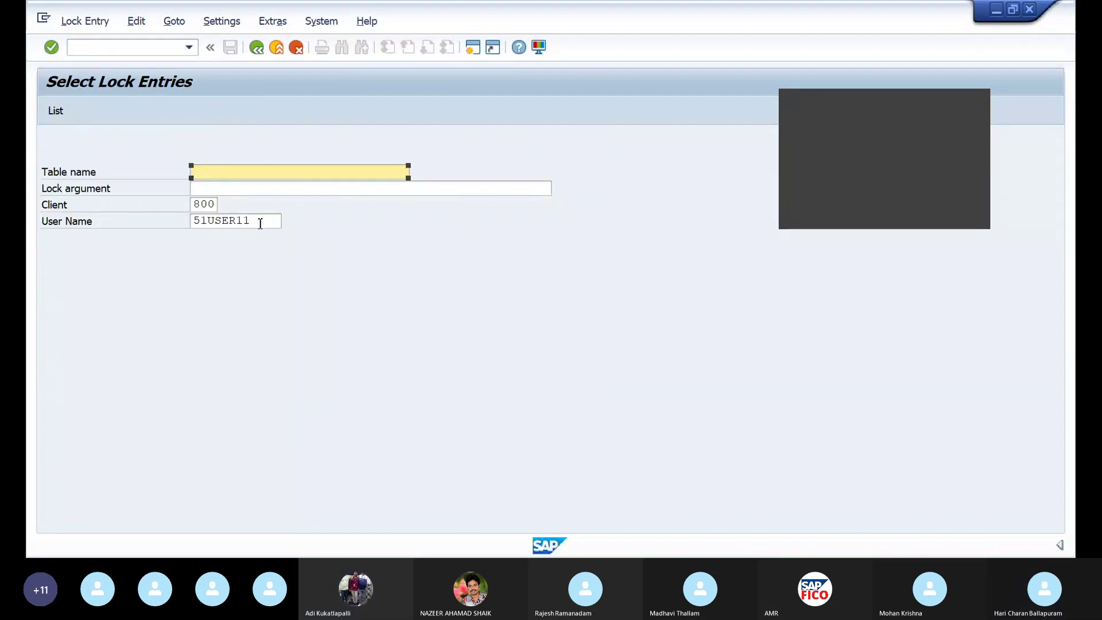
Clear the user filter, list all lock entries, and delete every one of them
left_click(260, 221)
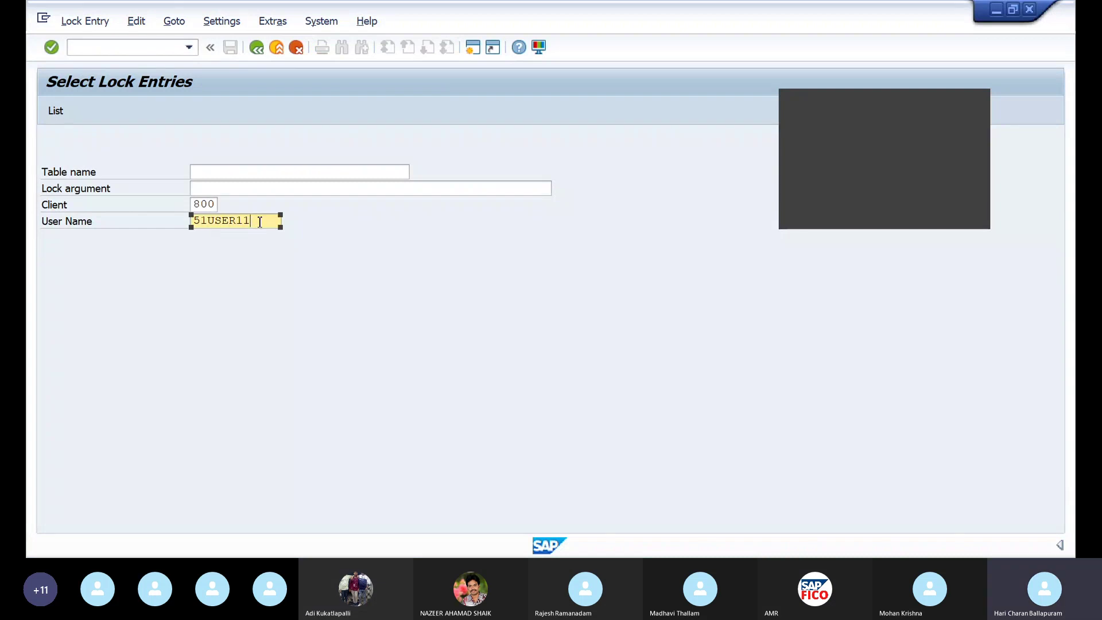
key("BackSpace")
key("BackSpace")
key("BackSpace")
key("BackSpace")
key("BackSpace")
key("BackSpace")
key("BackSpace")
key("BackSpace")
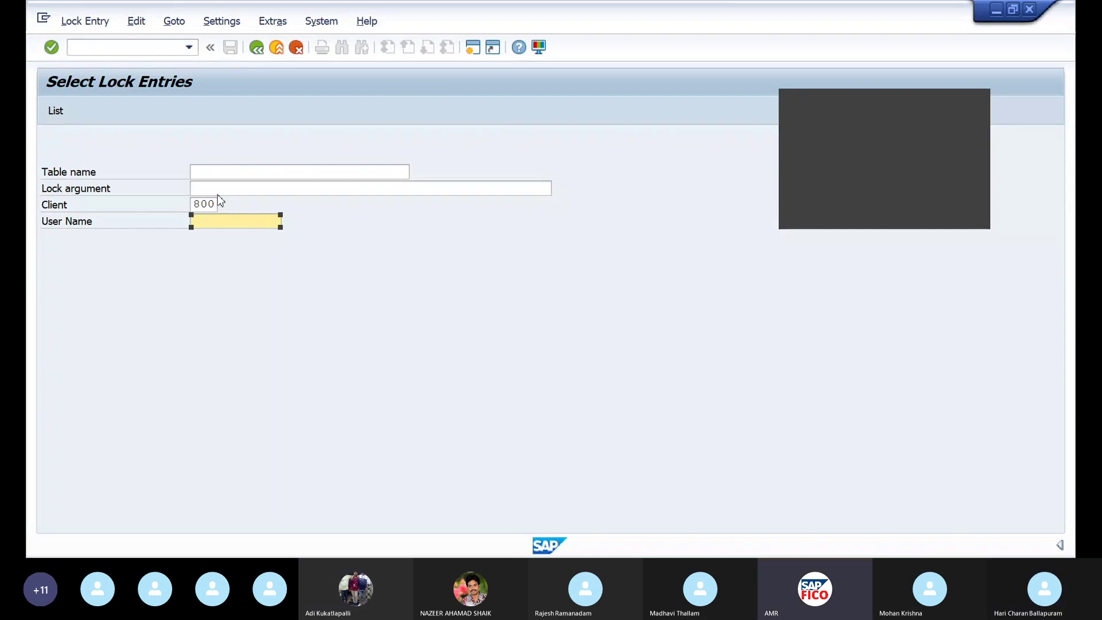
left_click(55, 111)
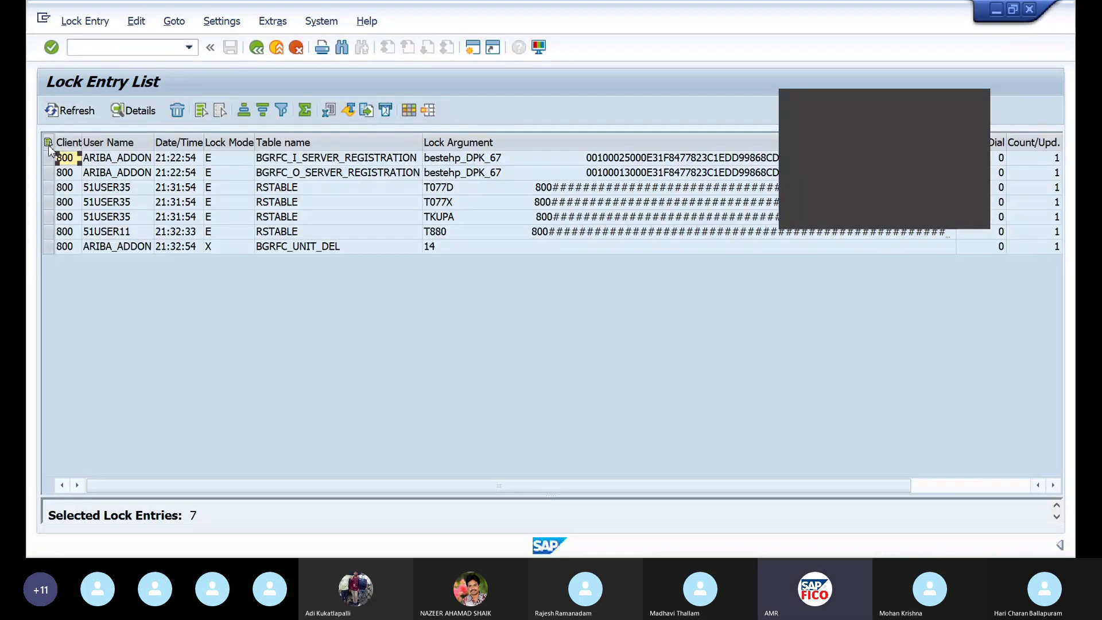
left_click(48, 143)
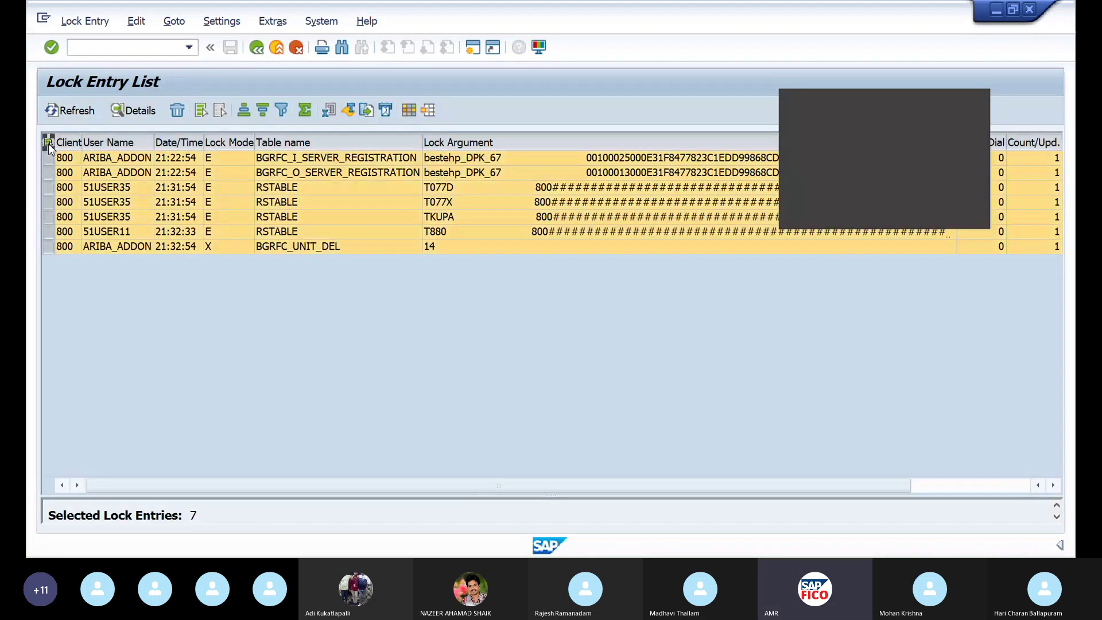
left_click(177, 112)
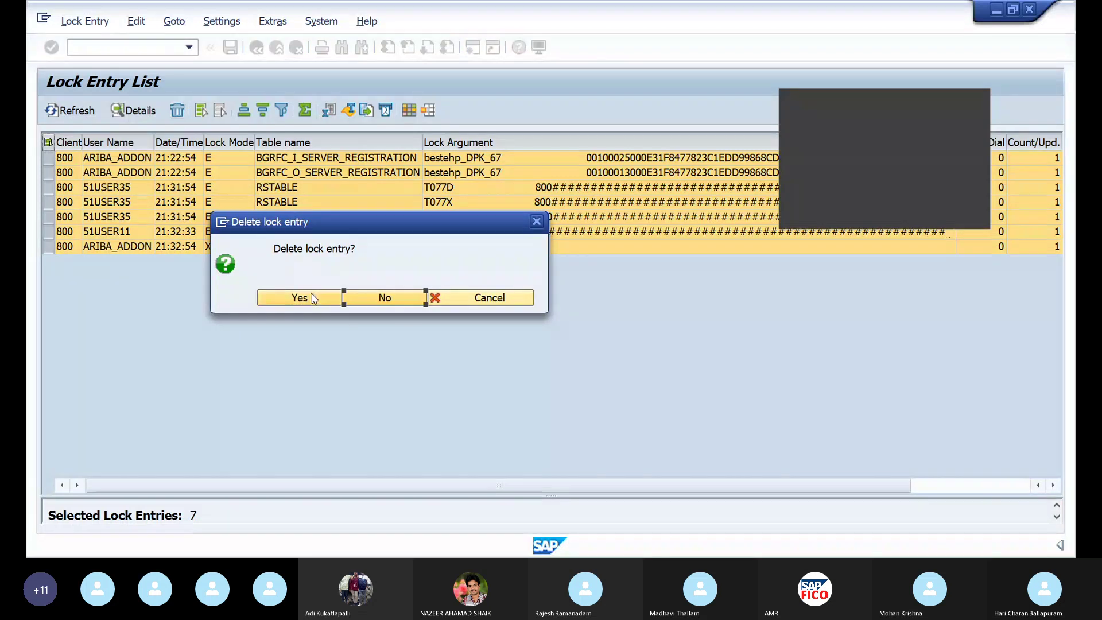
left_click(312, 298)
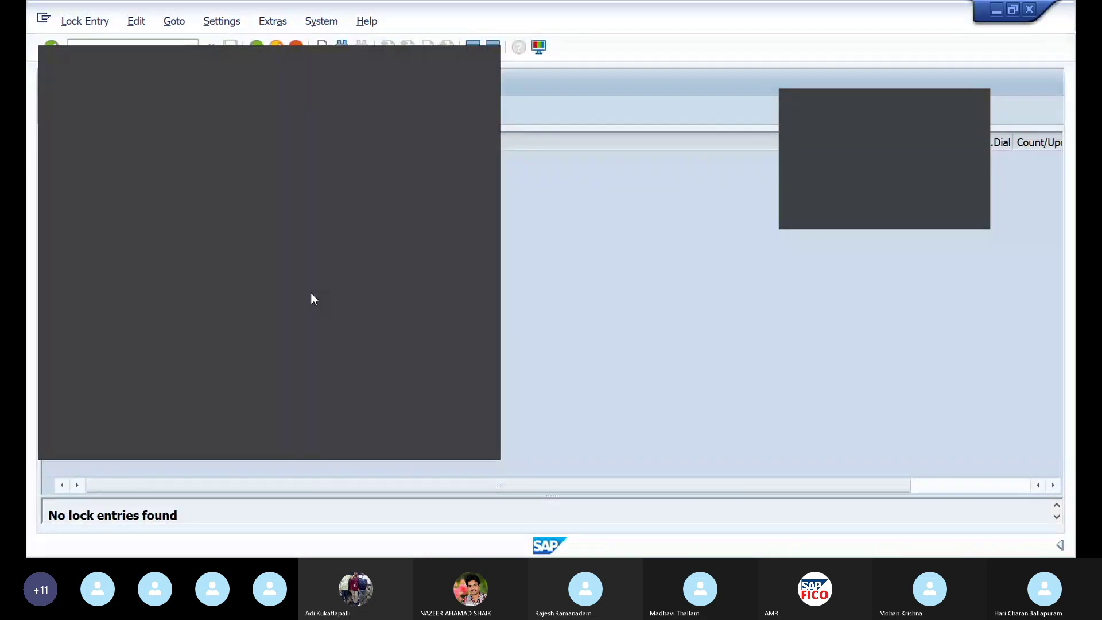
left_click(481, 54)
left_click(150, 49)
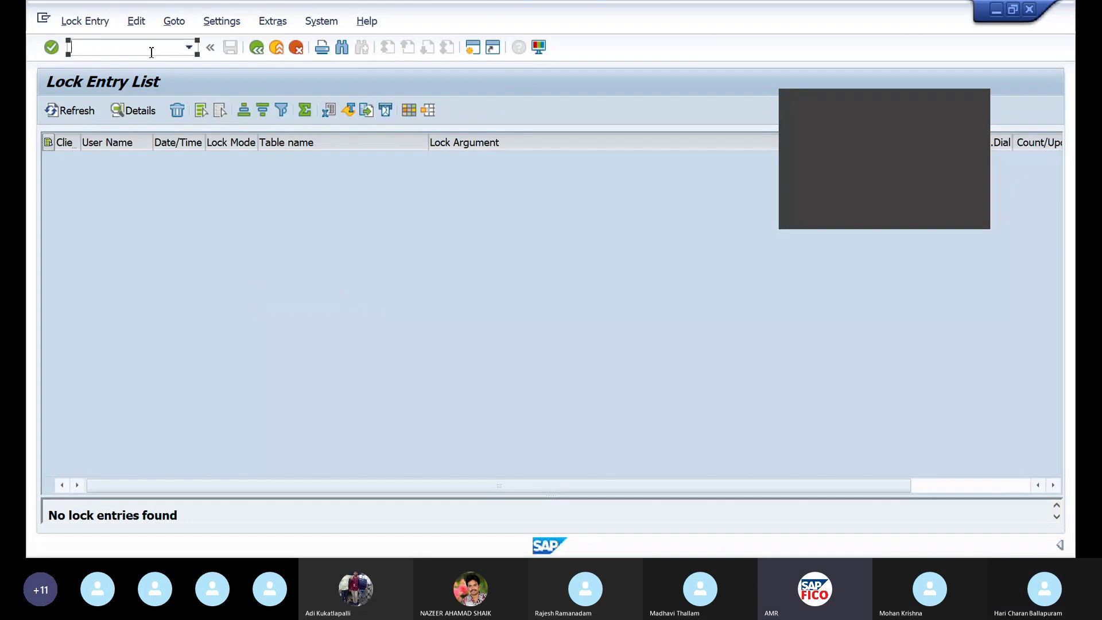
type("/NOX15")
Add a new internal trading partner with company code SJBHC
key("Return")
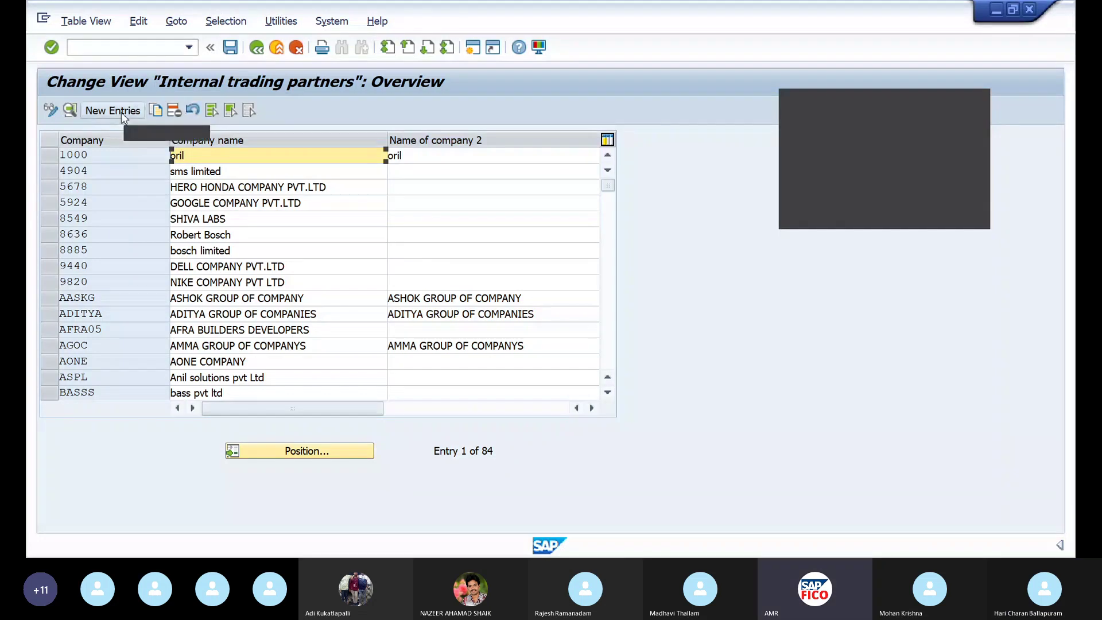
left_click(113, 110)
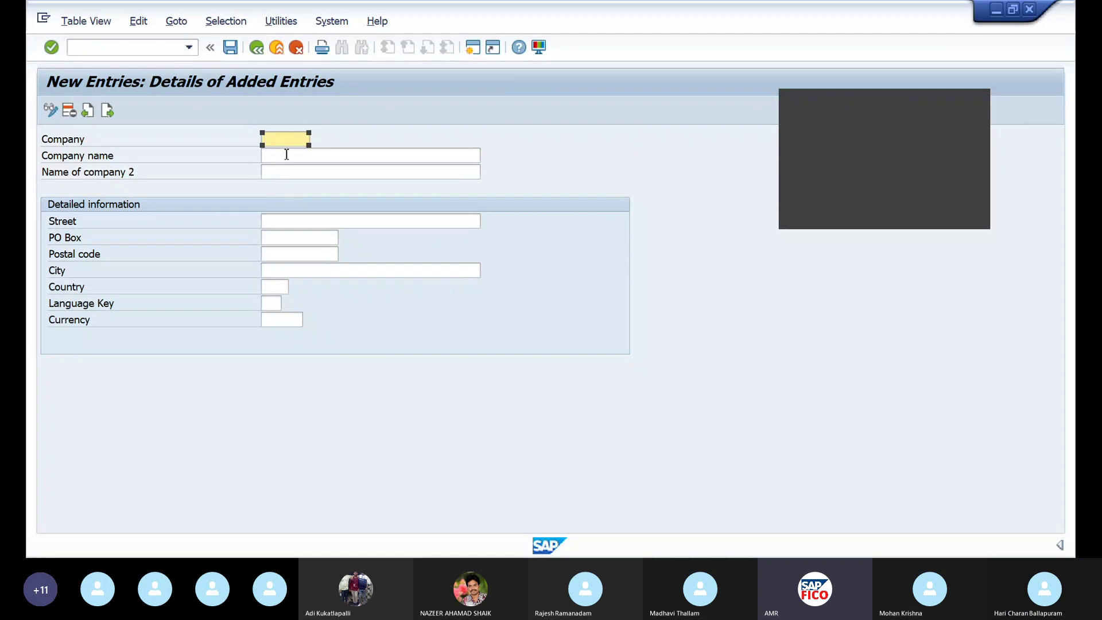
type("S")
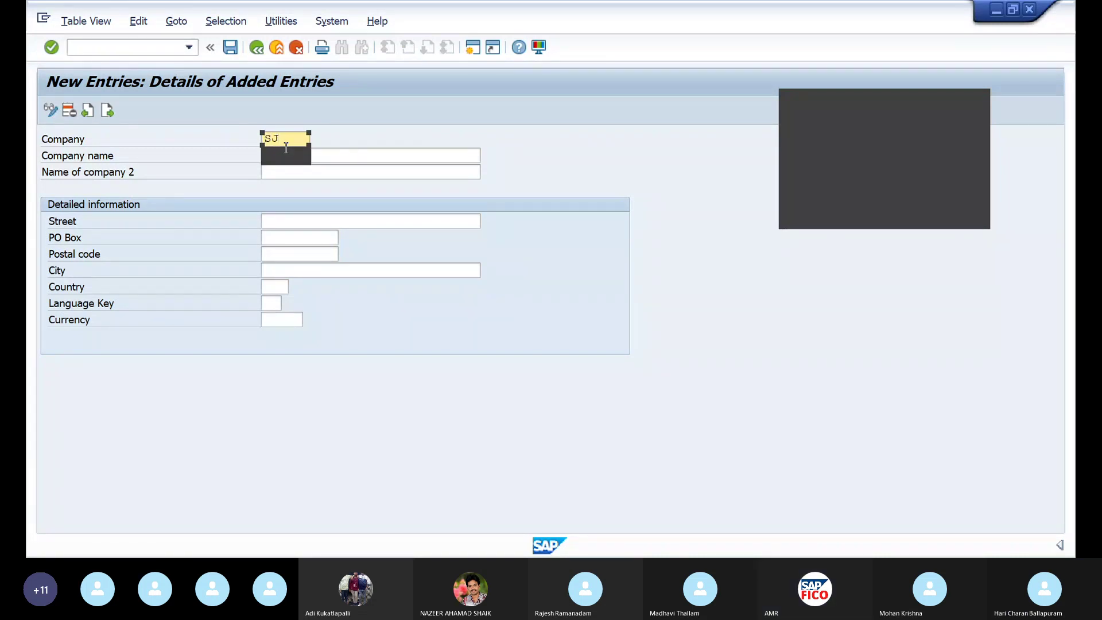
type("JHC")
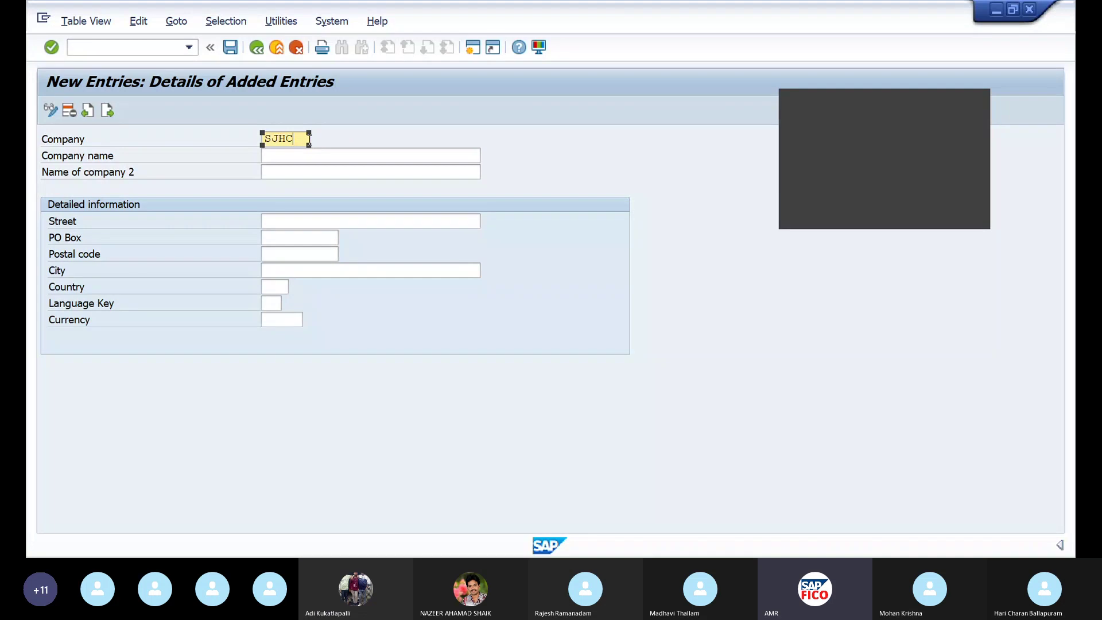
key("BackSpace")
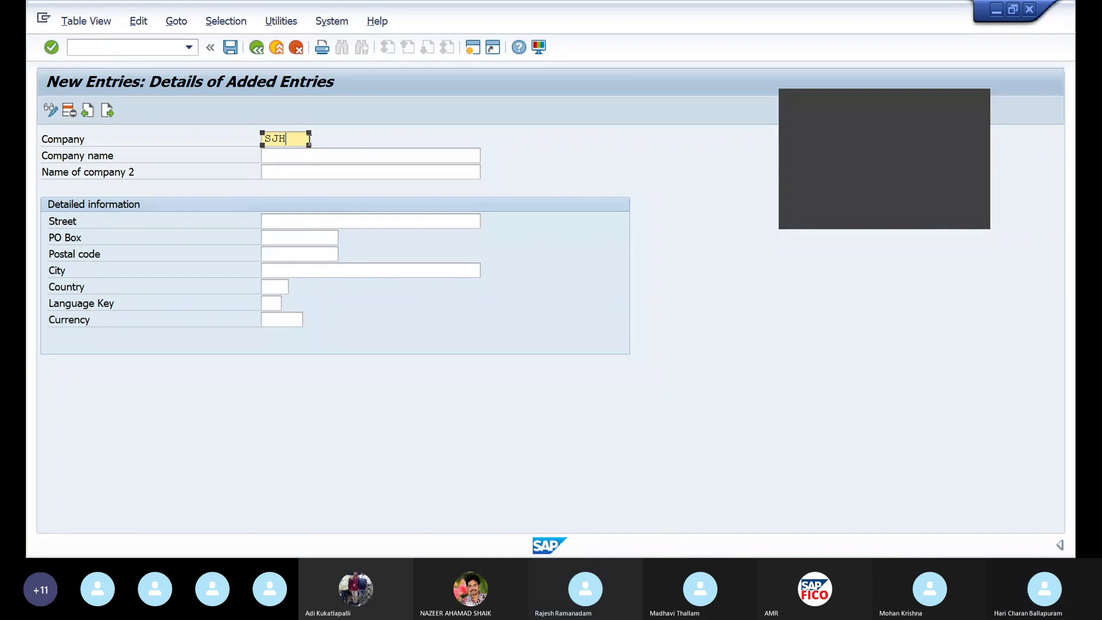
key("BackSpace")
type("BHC")
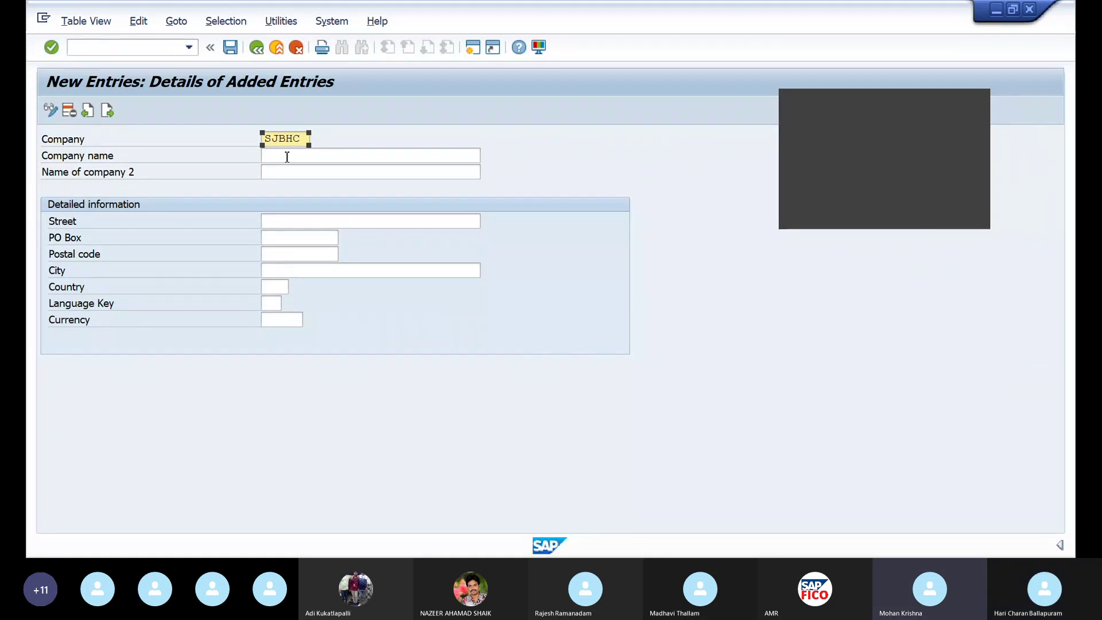
Fill in the company name from an earlier entry
left_click(288, 157)
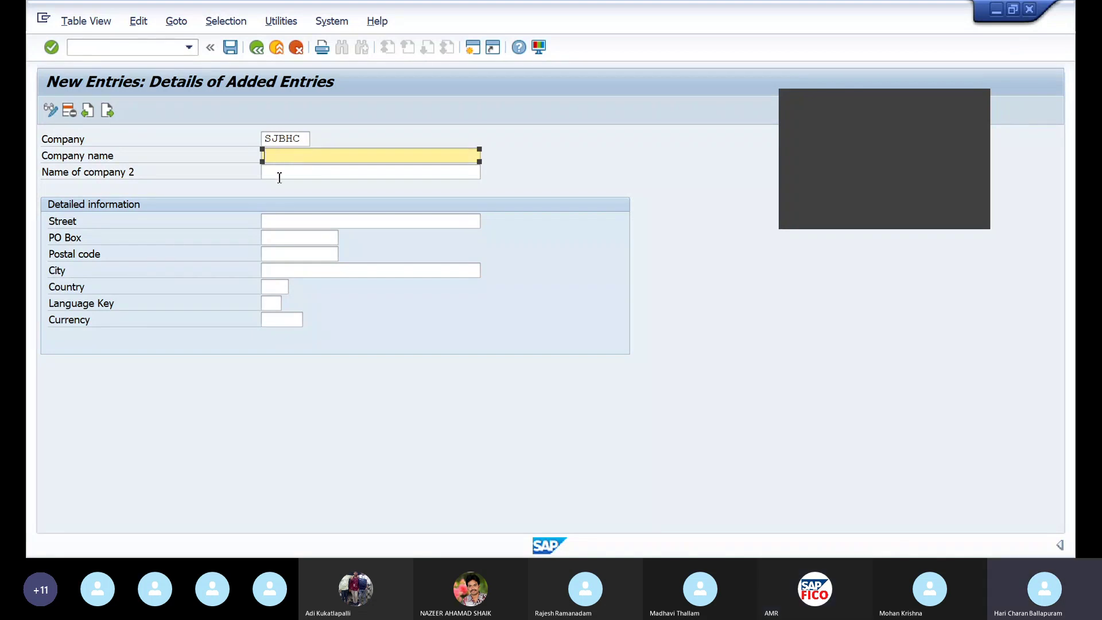
type("C")
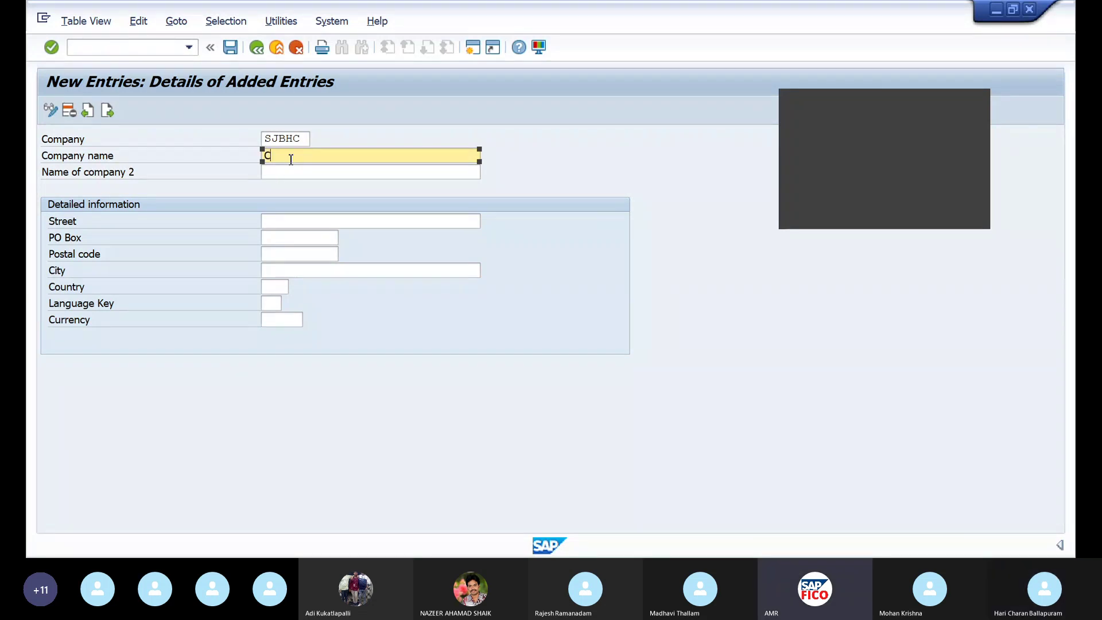
key("BackSpace")
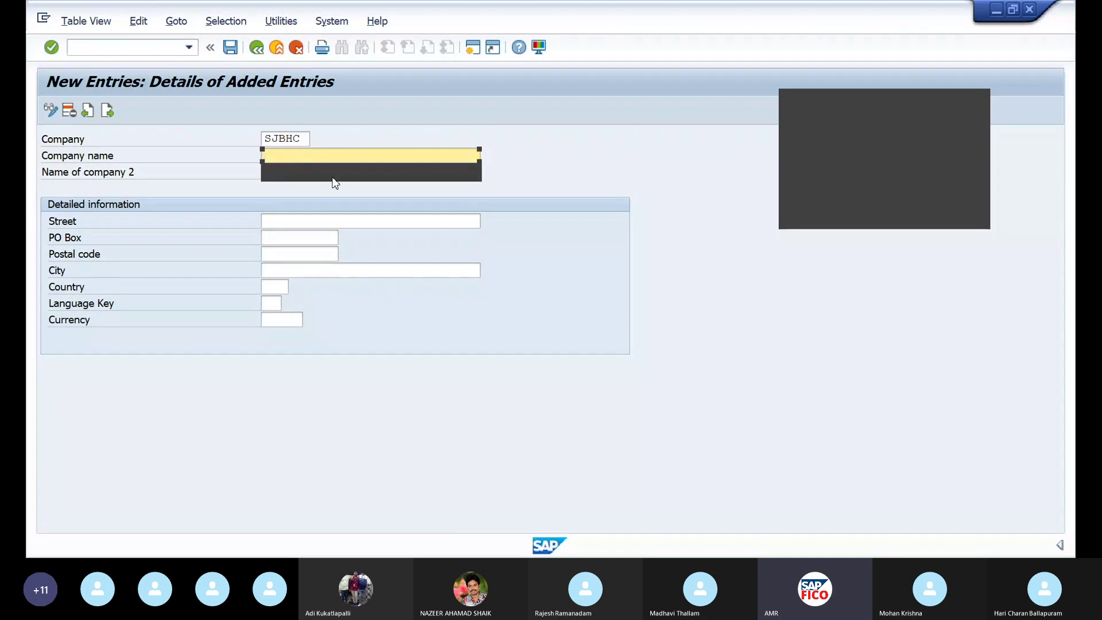
left_click(334, 178)
left_click(323, 172)
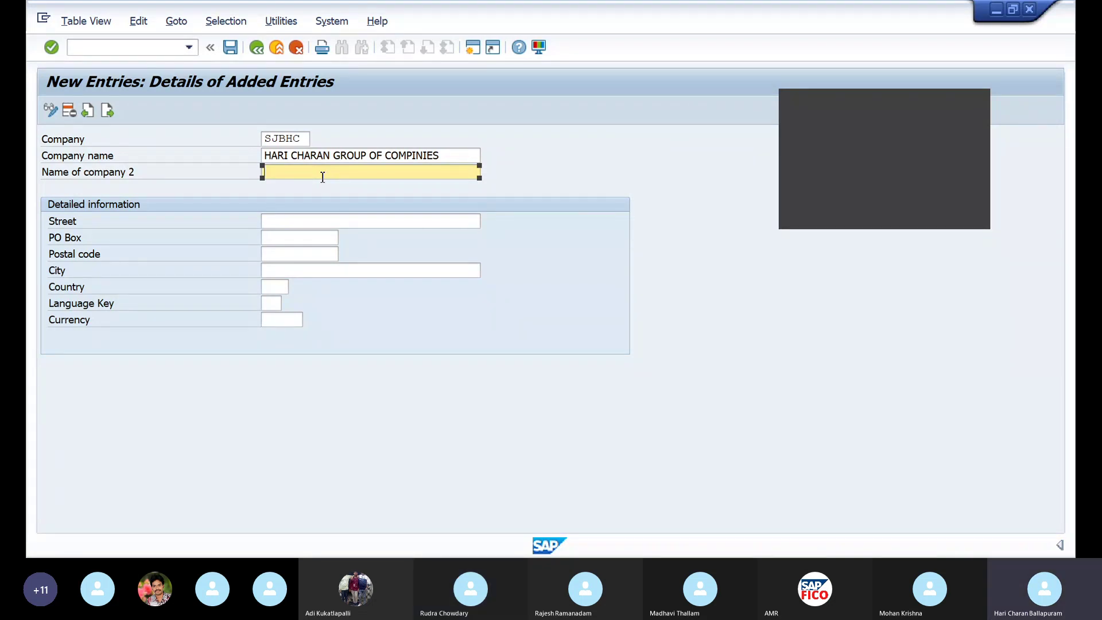
left_click(292, 227)
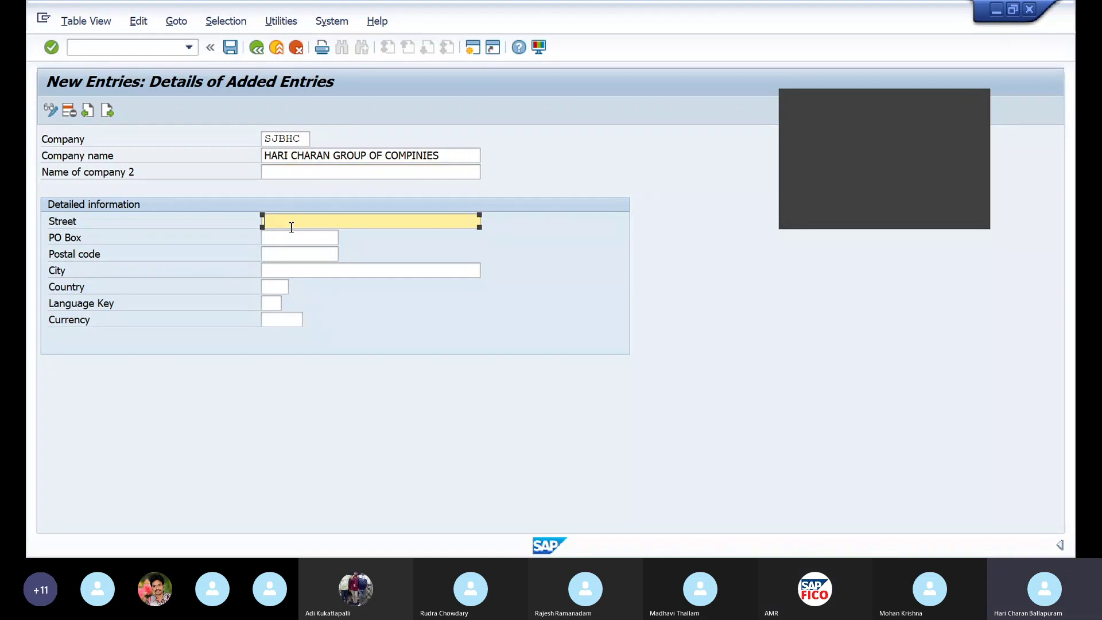
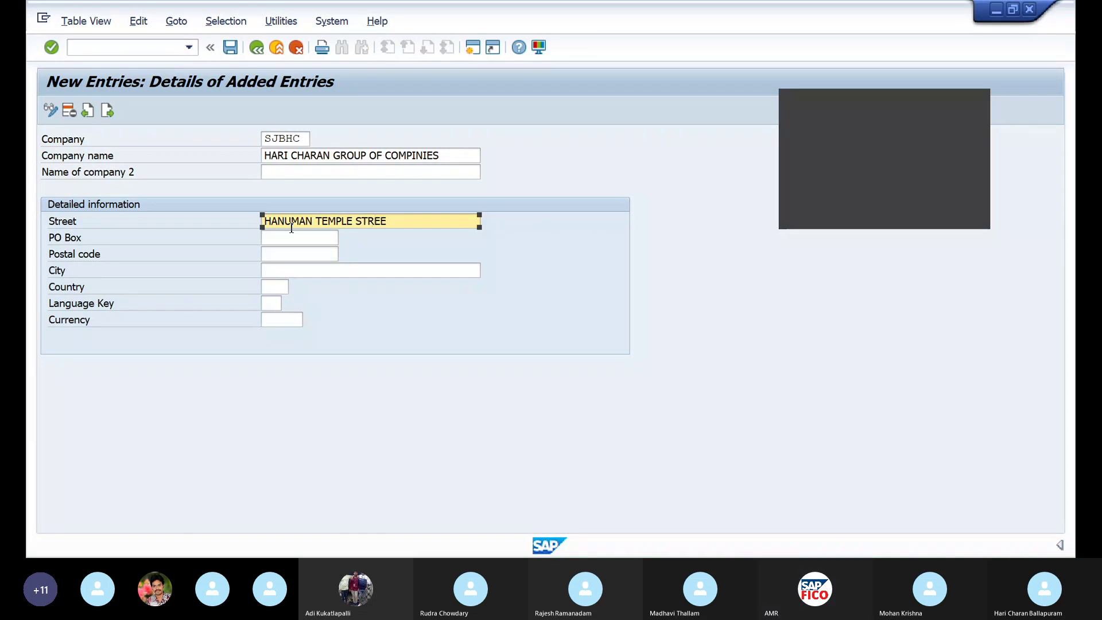
left_click(286, 238)
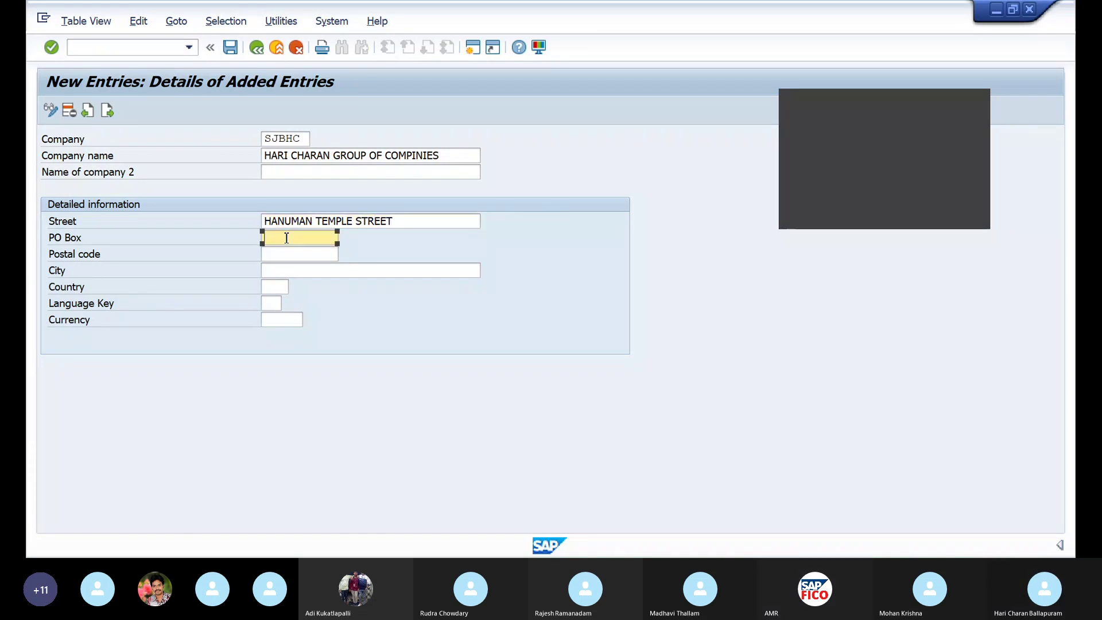
type("500")
left_click(283, 257)
type("50")
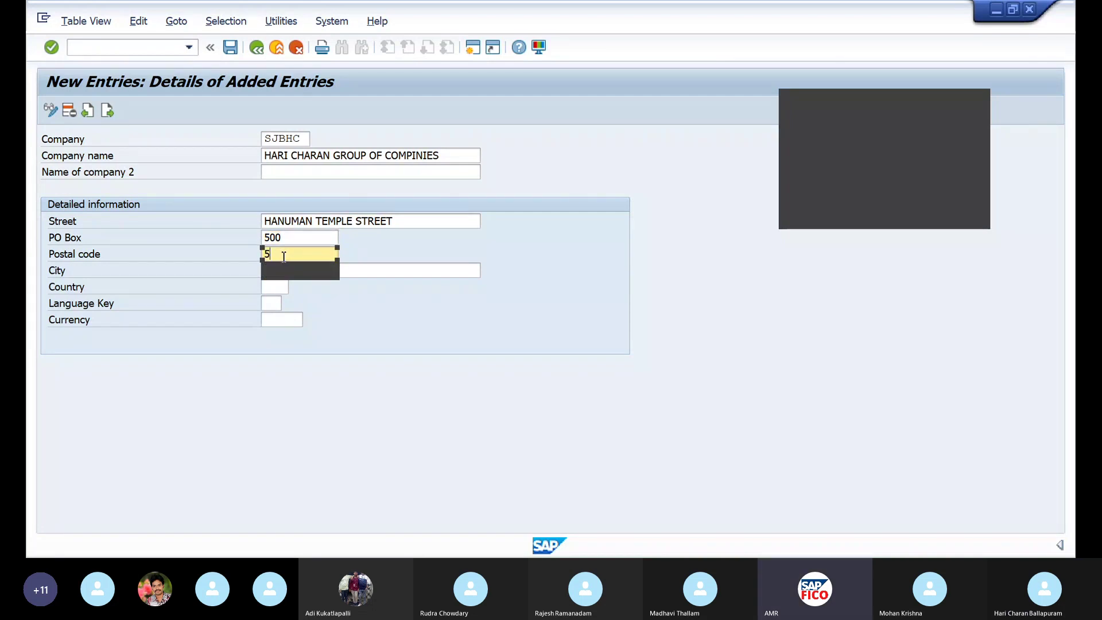
type("9214")
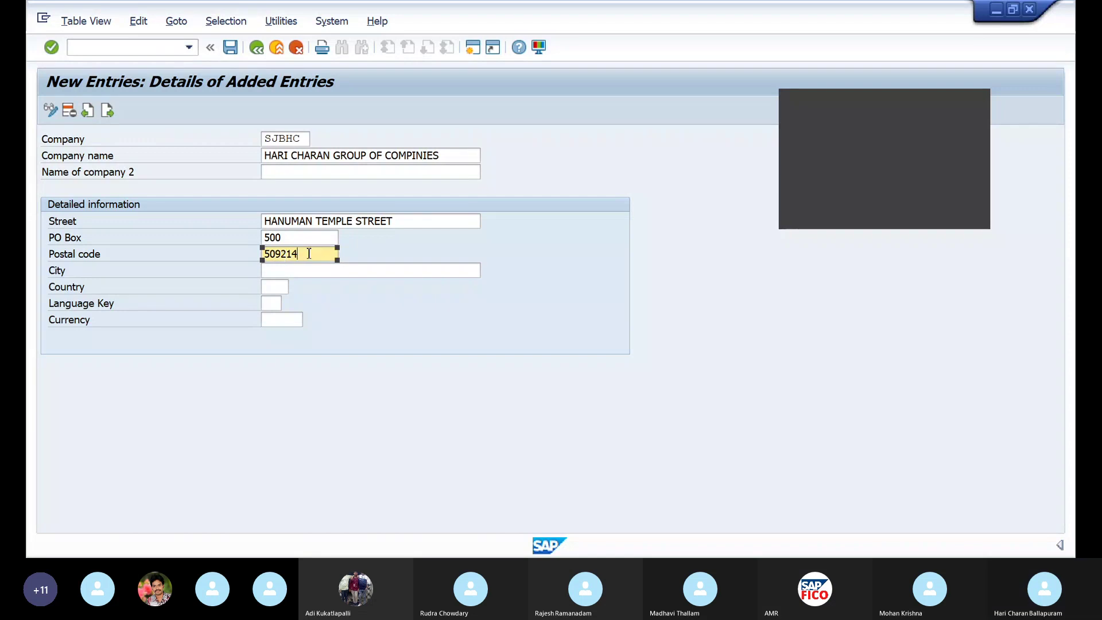
key("BackSpace")
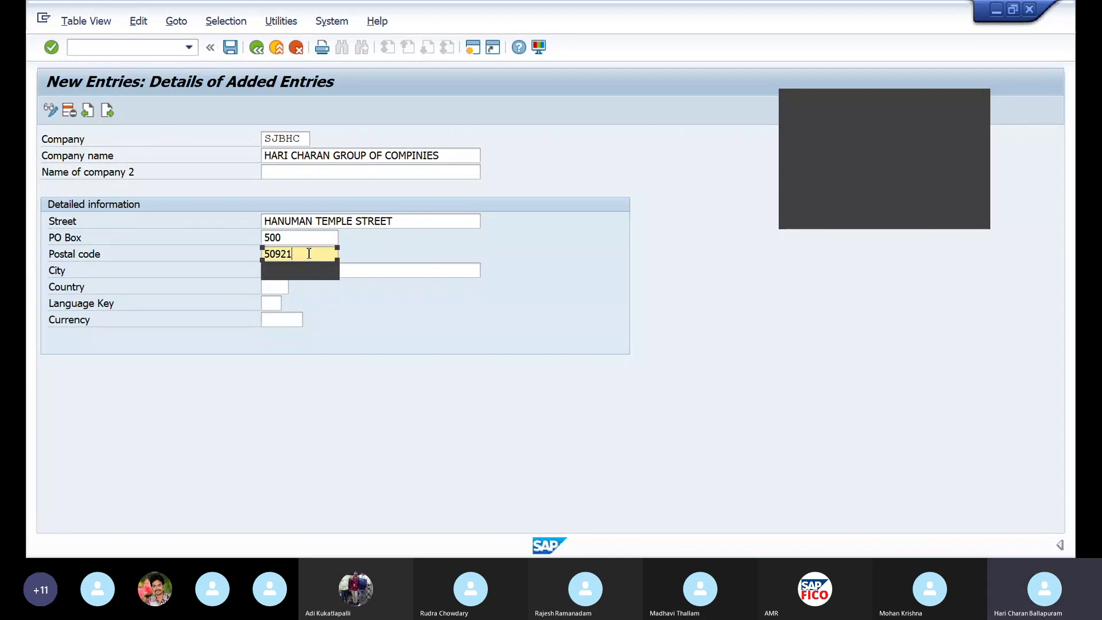
type("6")
left_click(310, 270)
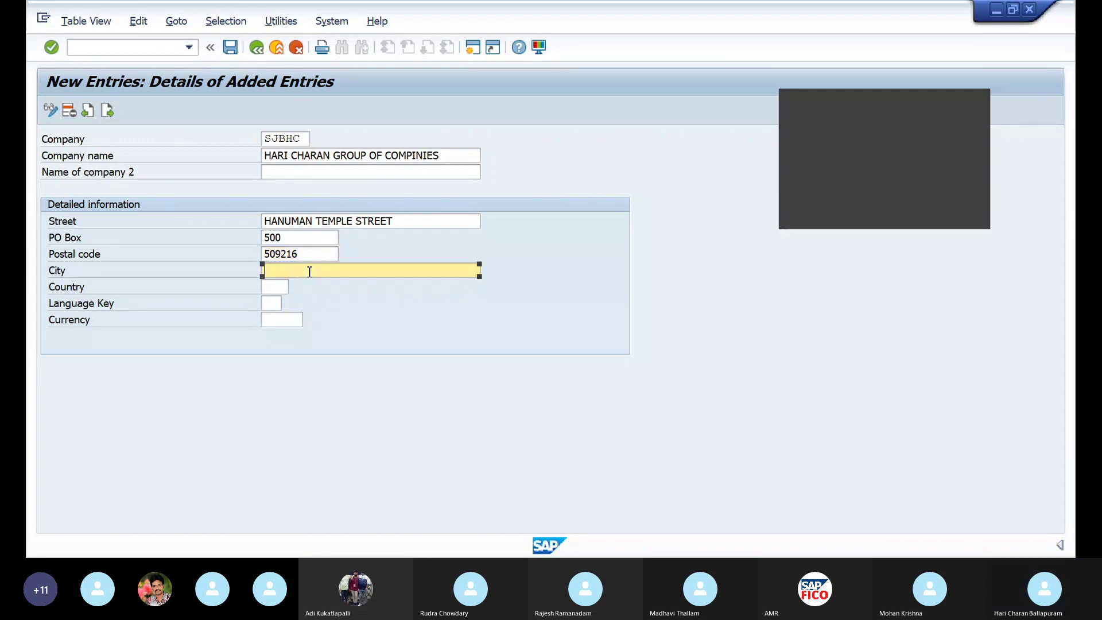
type("SHAD")
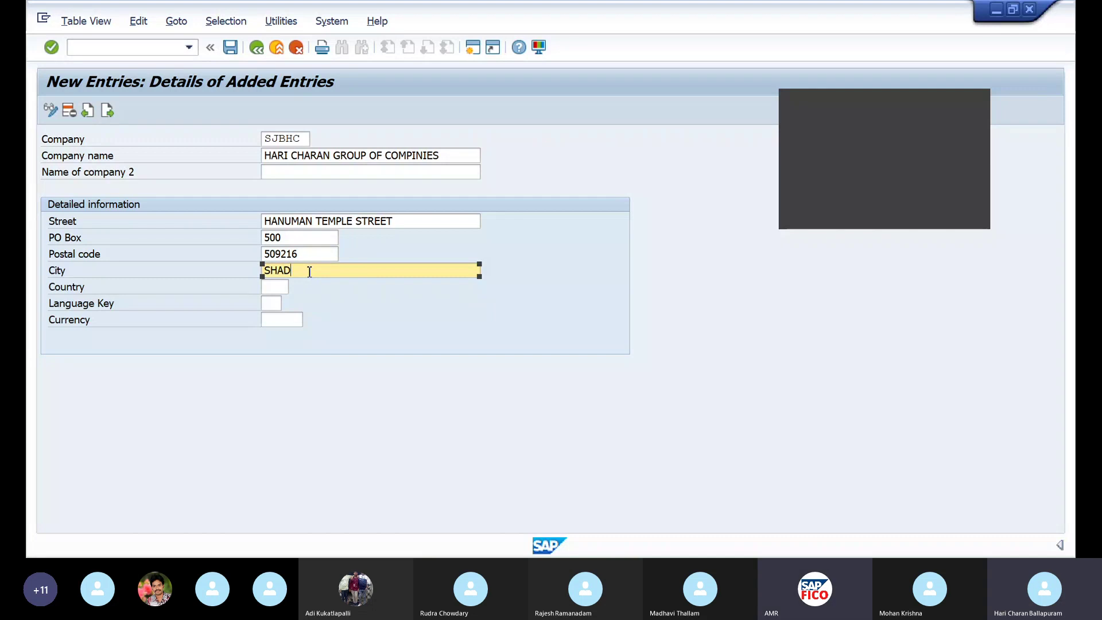
type("NAGAR")
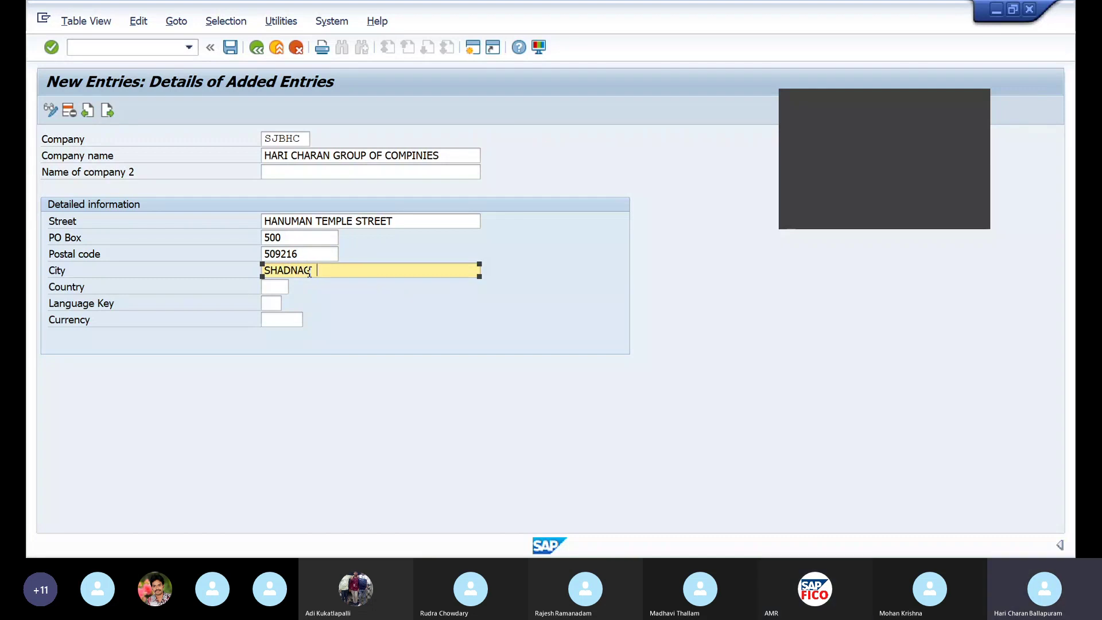
Set country IN, language key EN and currency INR for the partner
left_click(281, 288)
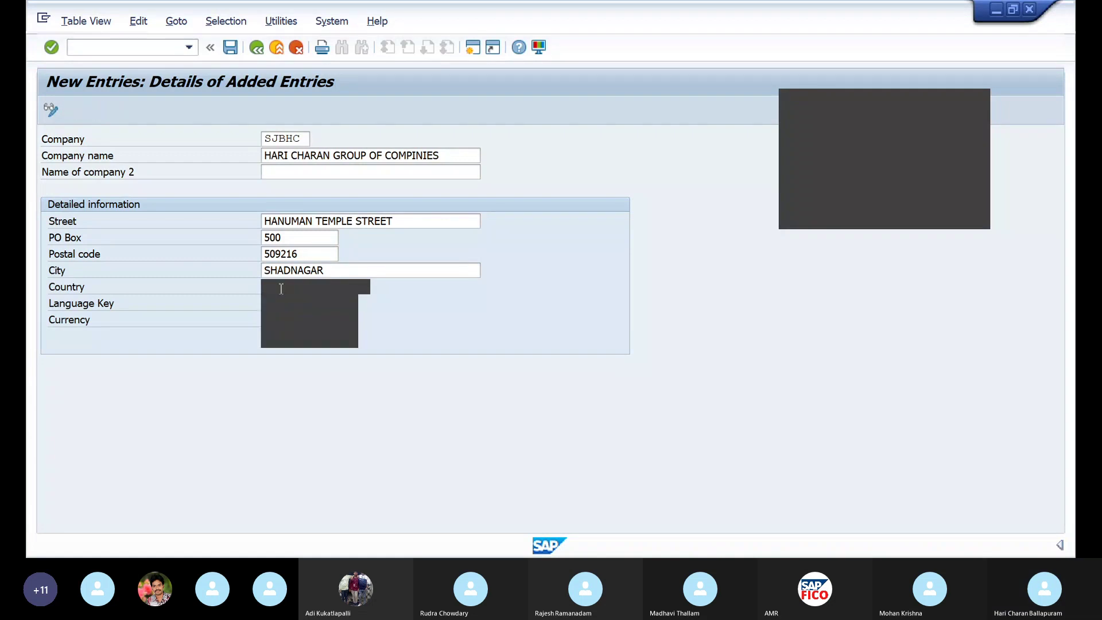
left_click(274, 315)
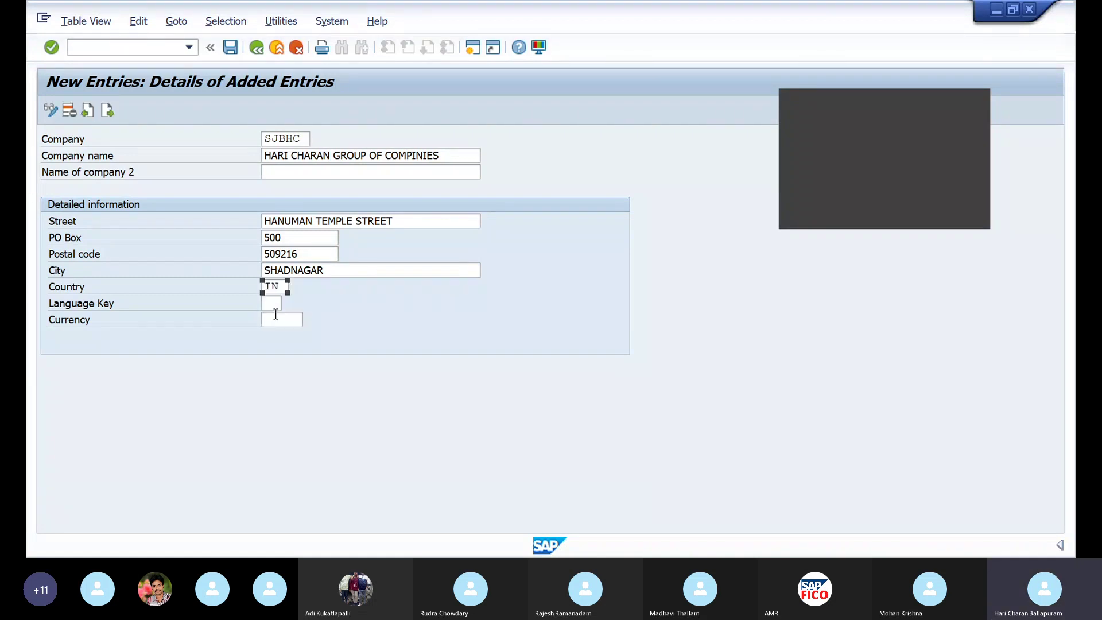
left_click(273, 309)
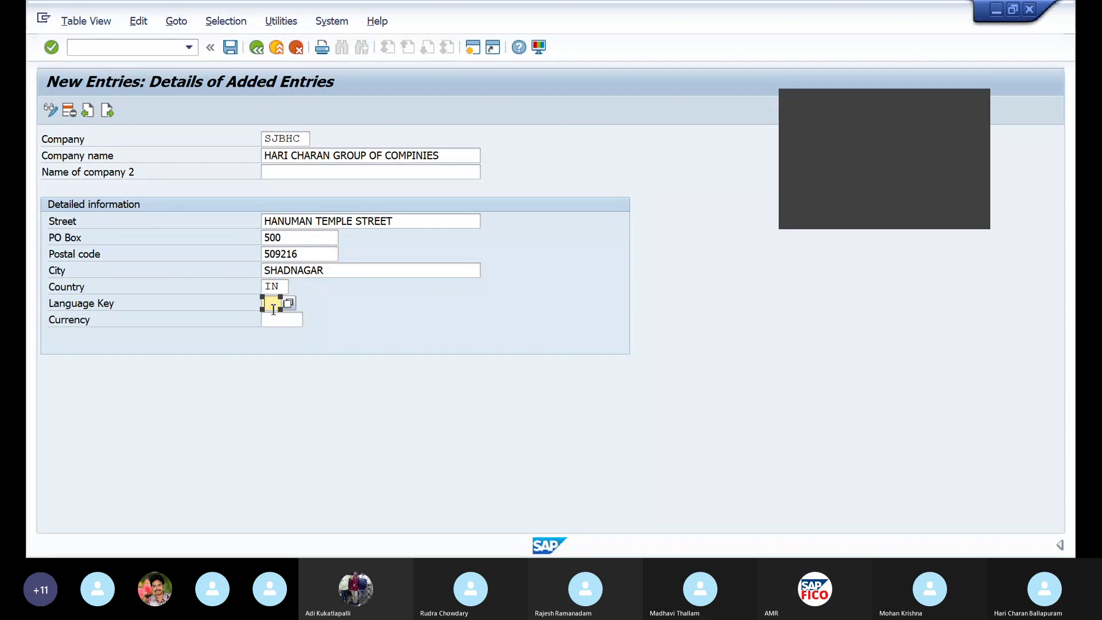
type("EN")
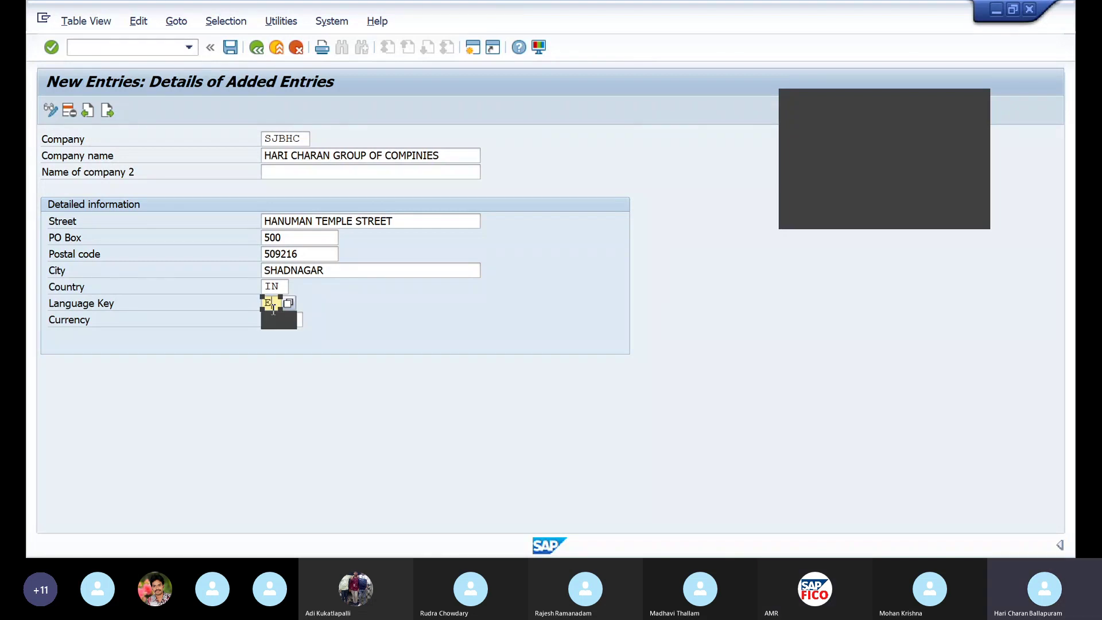
left_click(280, 321)
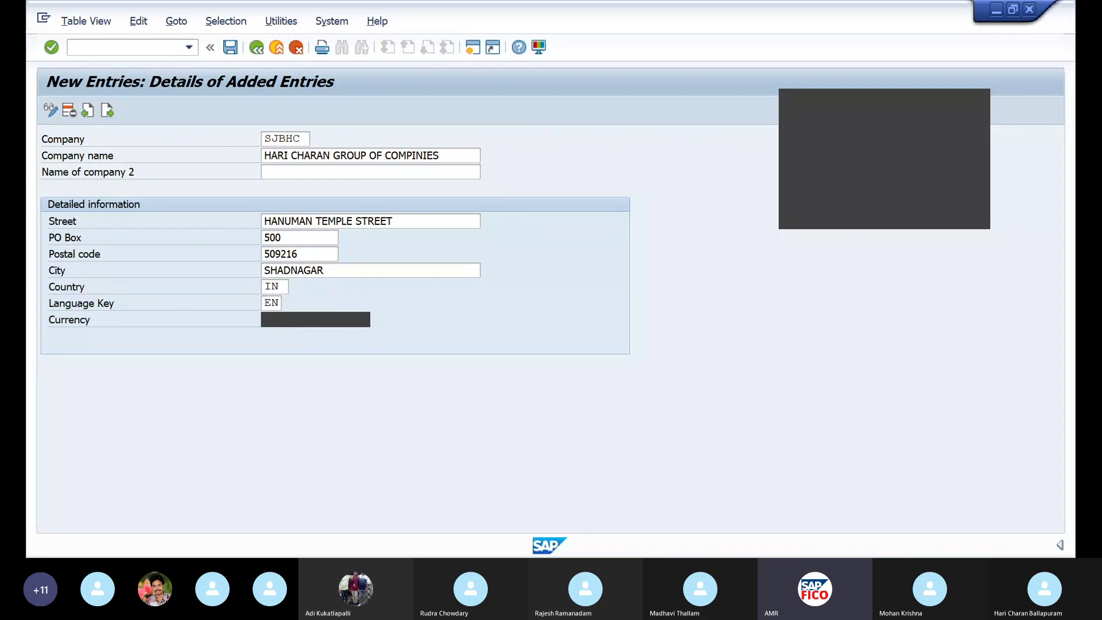
left_click(365, 320)
left_click(313, 361)
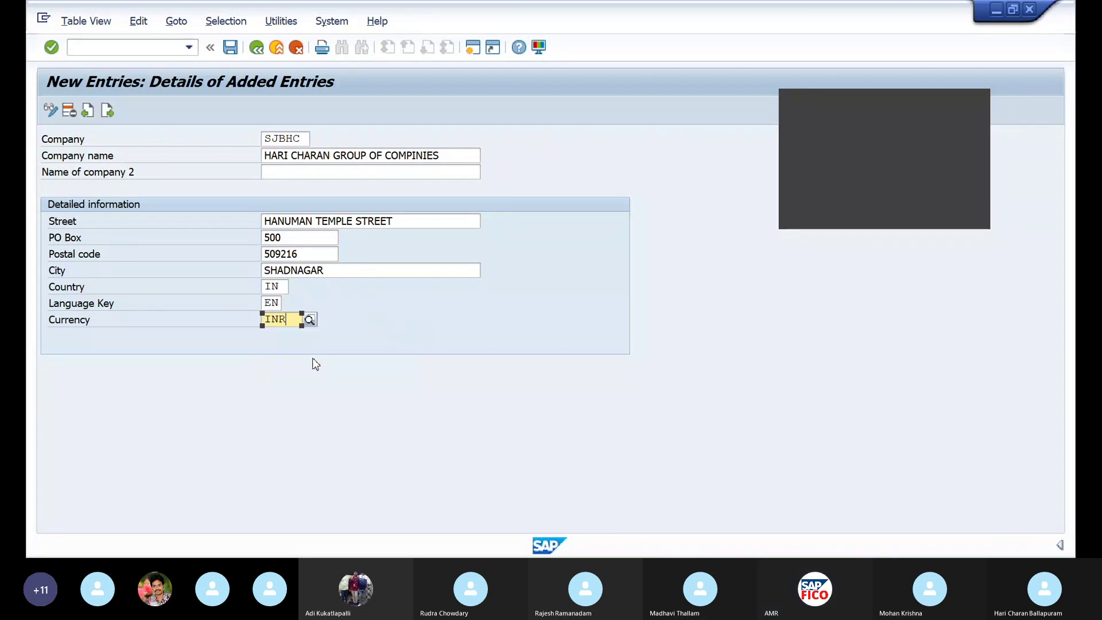
Save trading partner SJBHC under the customizing request and launch /NFB50 for SJHC
key("ctrl+s")
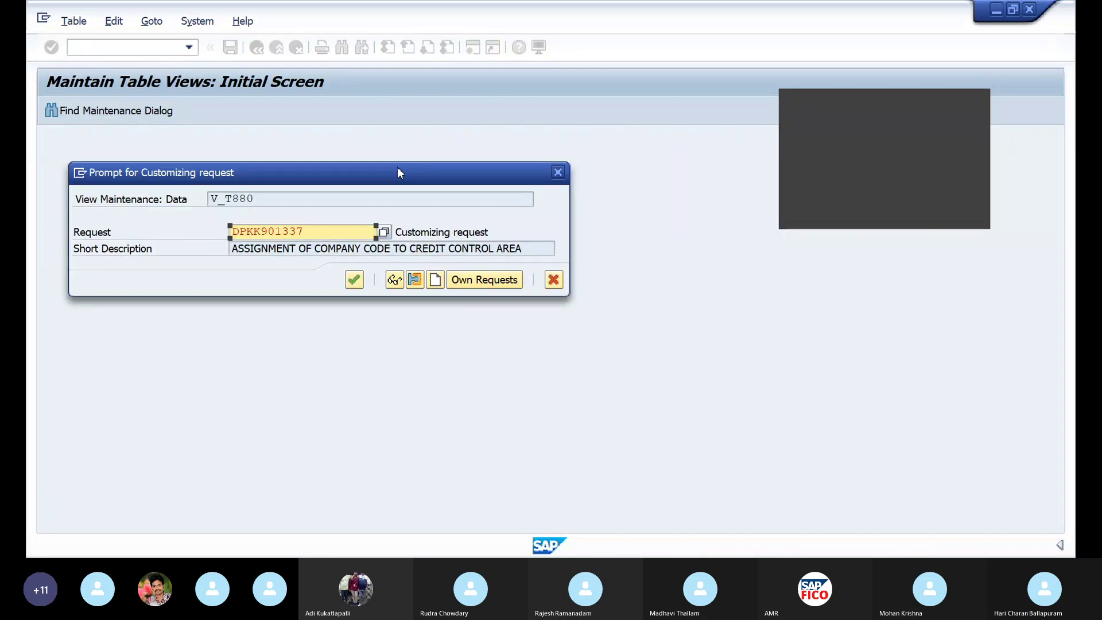
key("Return")
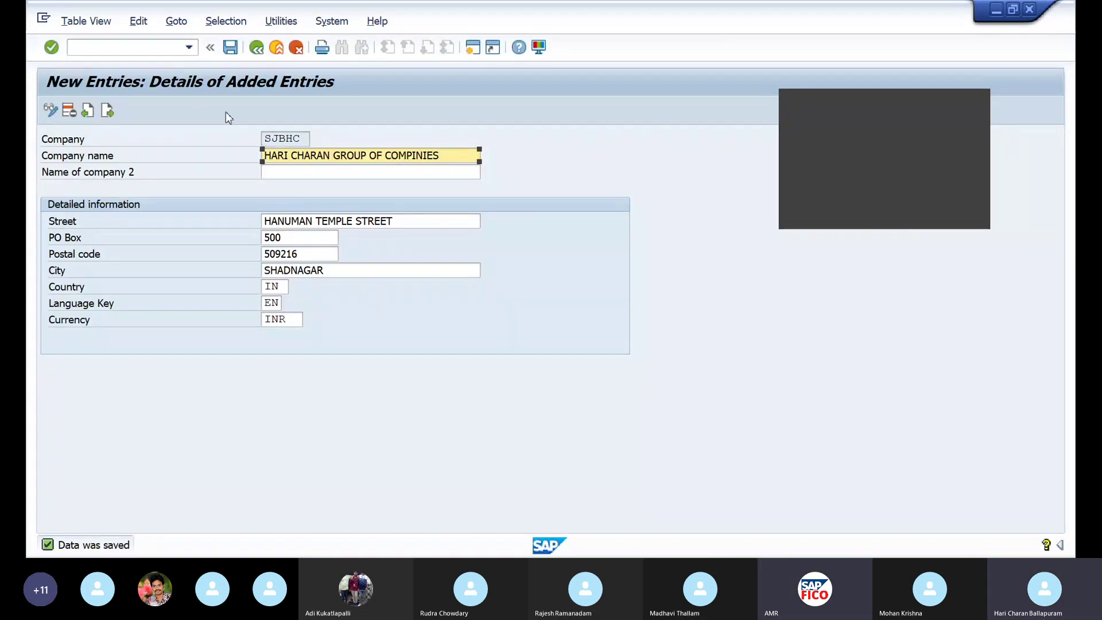
left_click(189, 48)
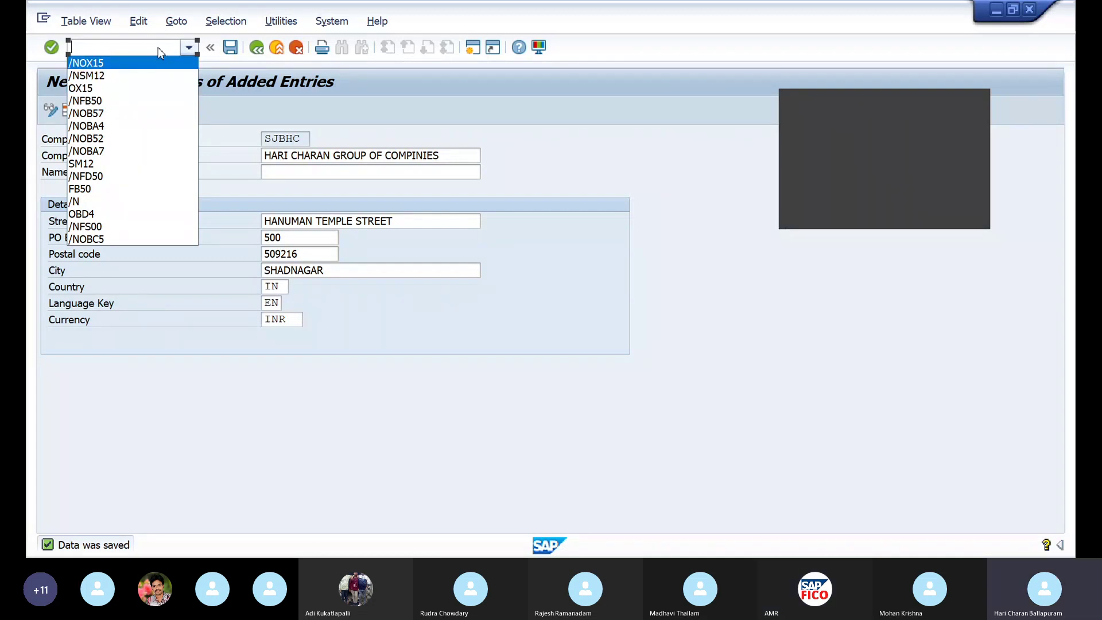
left_click(137, 102)
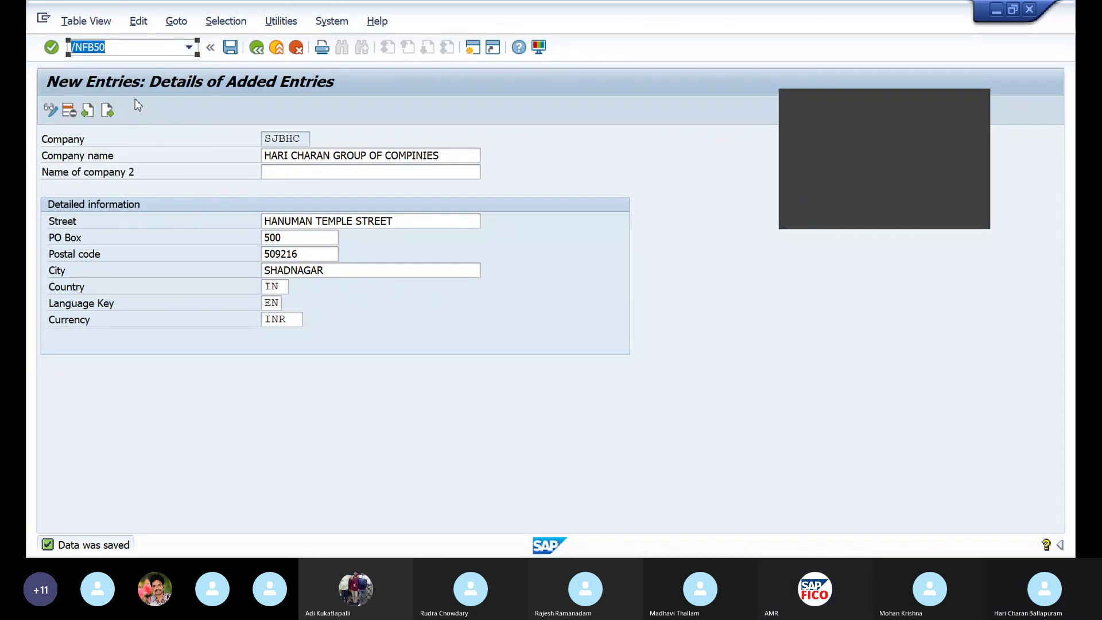
key("Return")
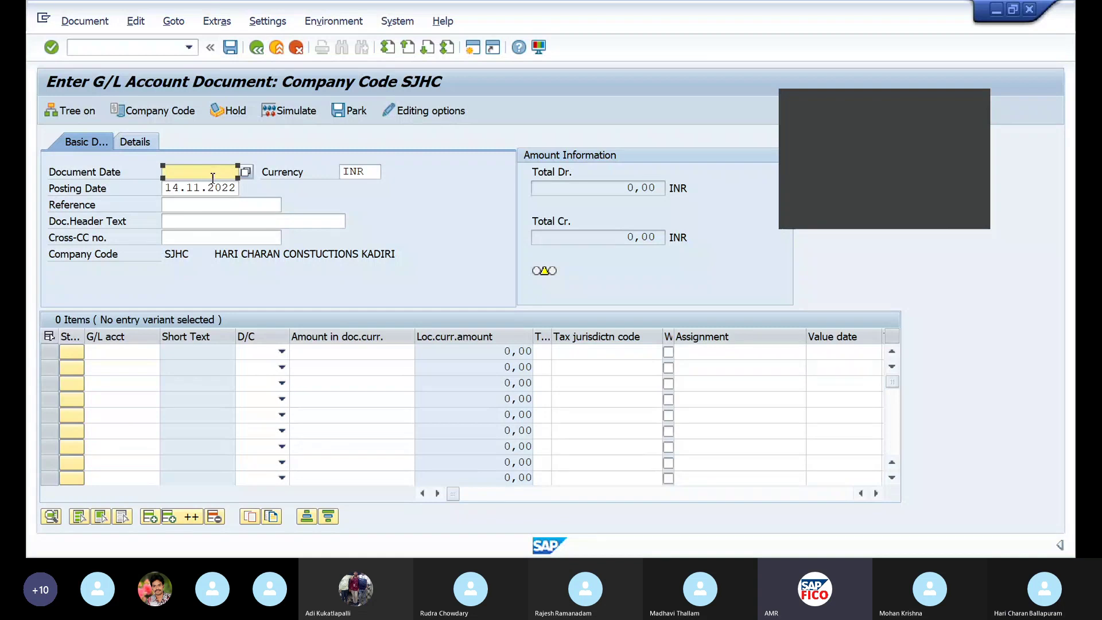
Enter document date 14.11.2022 and reference 1
type("14")
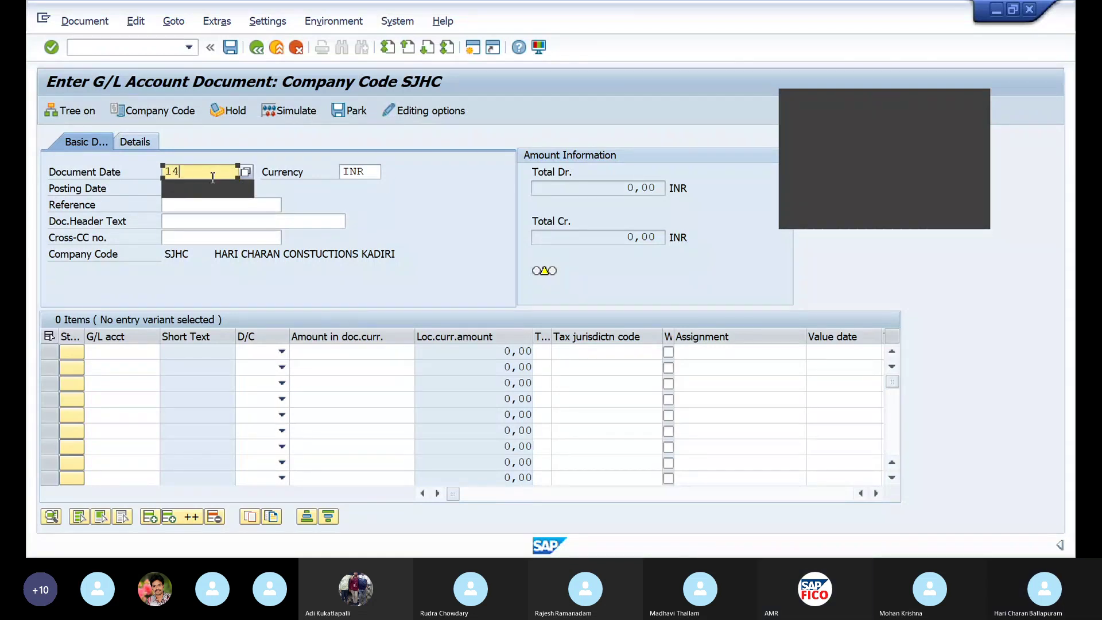
type(".11.2022")
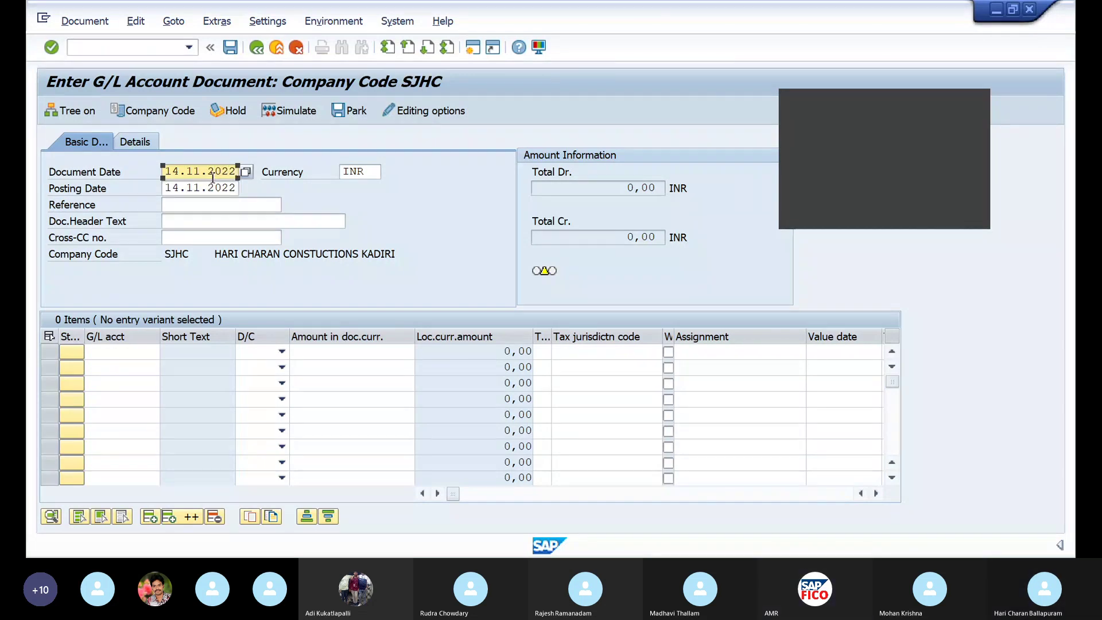
left_click(217, 203)
type("1")
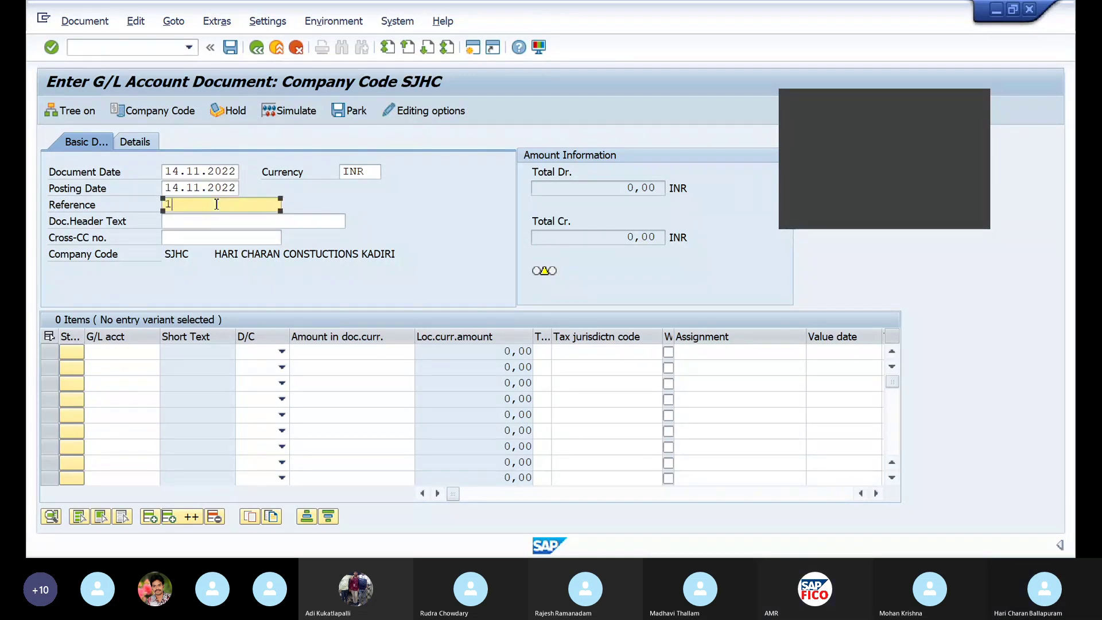
Add a debit line for rent account 400300 of 10000
left_click(131, 356)
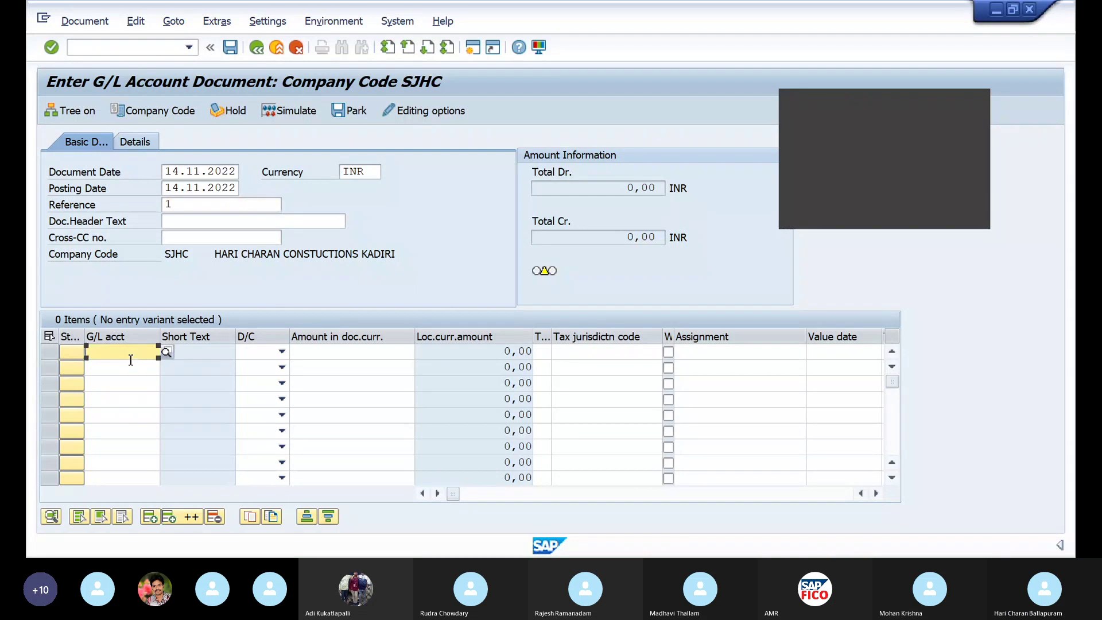
left_click(172, 353)
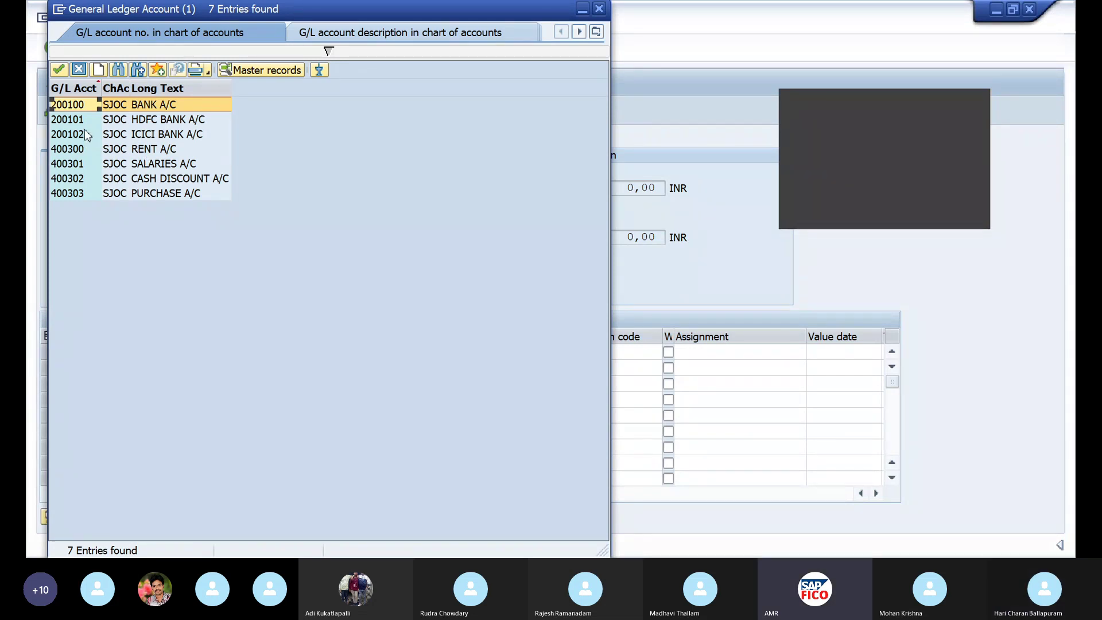
left_click(83, 150)
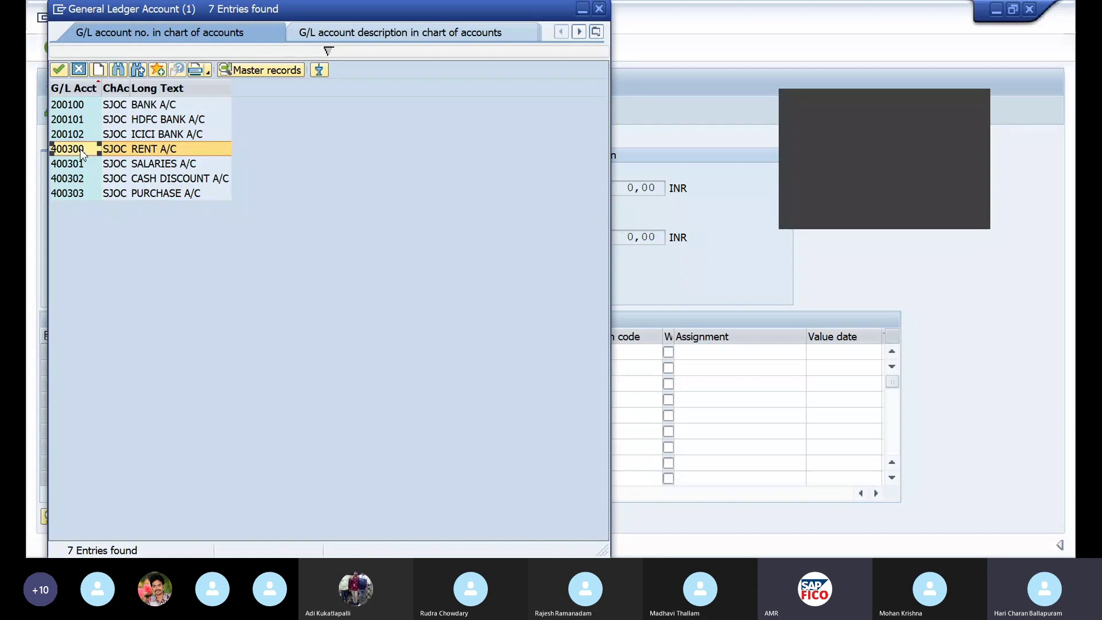
left_click(61, 70)
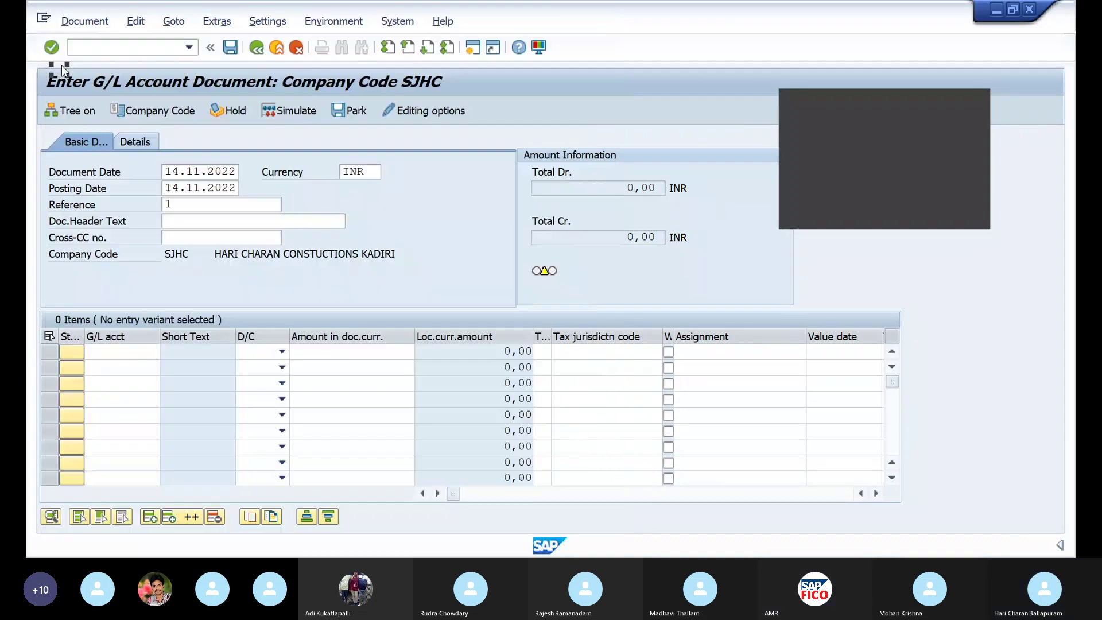
left_click(282, 352)
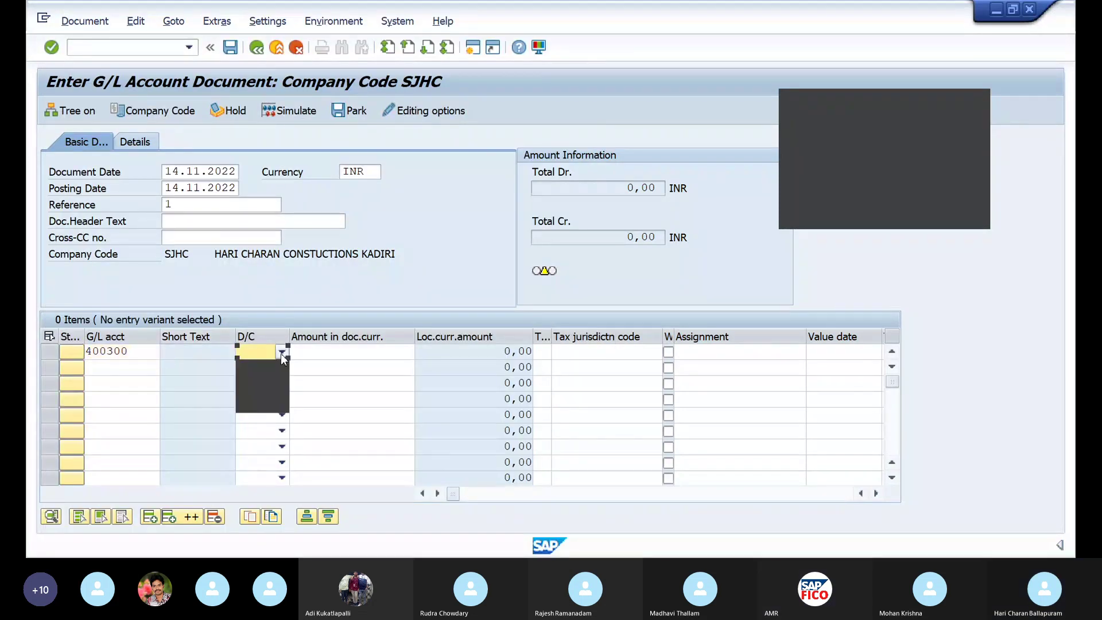
left_click(270, 384)
left_click(330, 357)
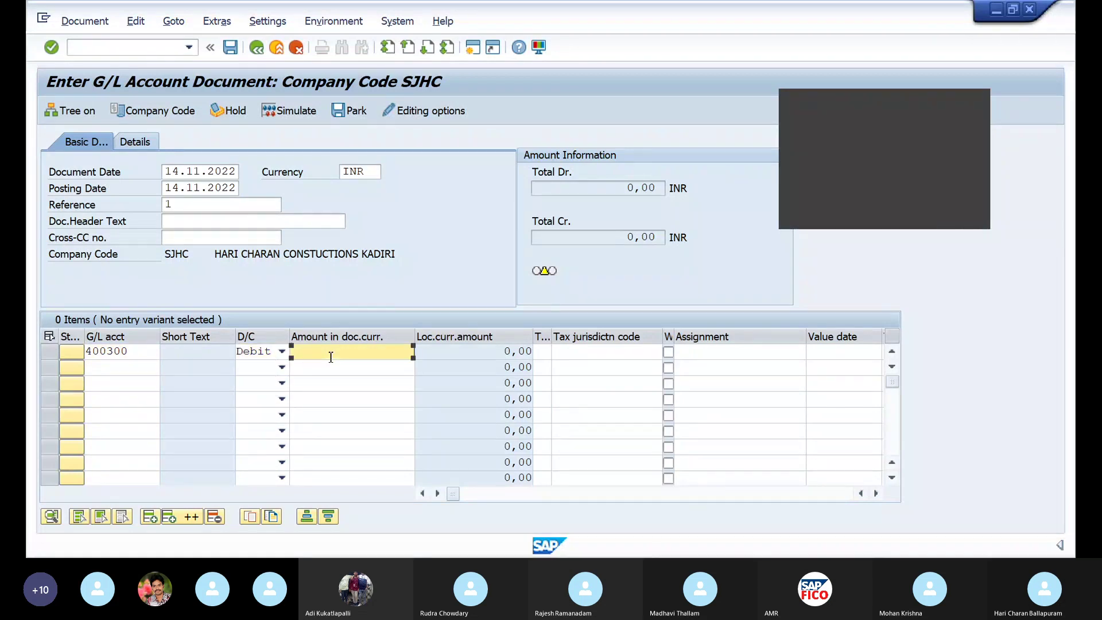
type("10000")
Add a credit line for bank account 200100 of 10000 and validate the totals
left_click(138, 377)
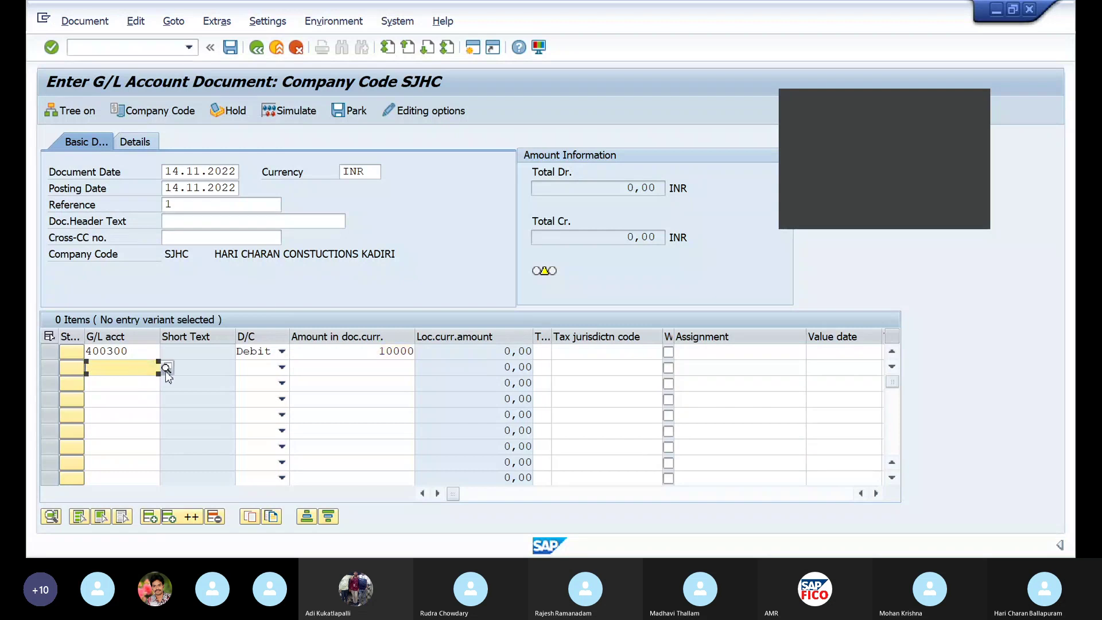
left_click(166, 368)
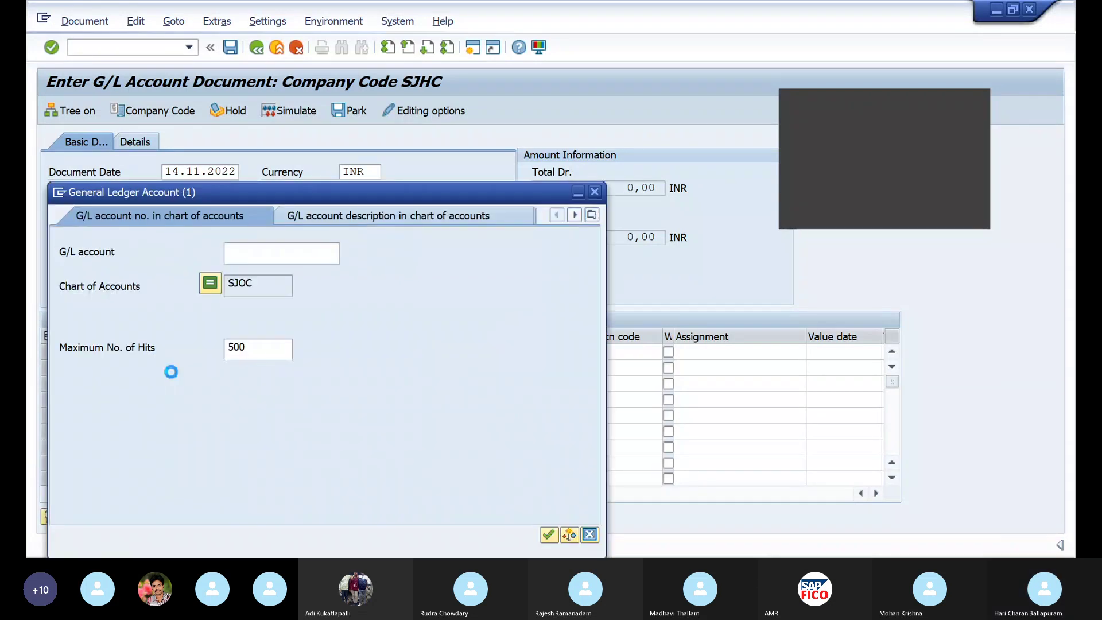
key("Return")
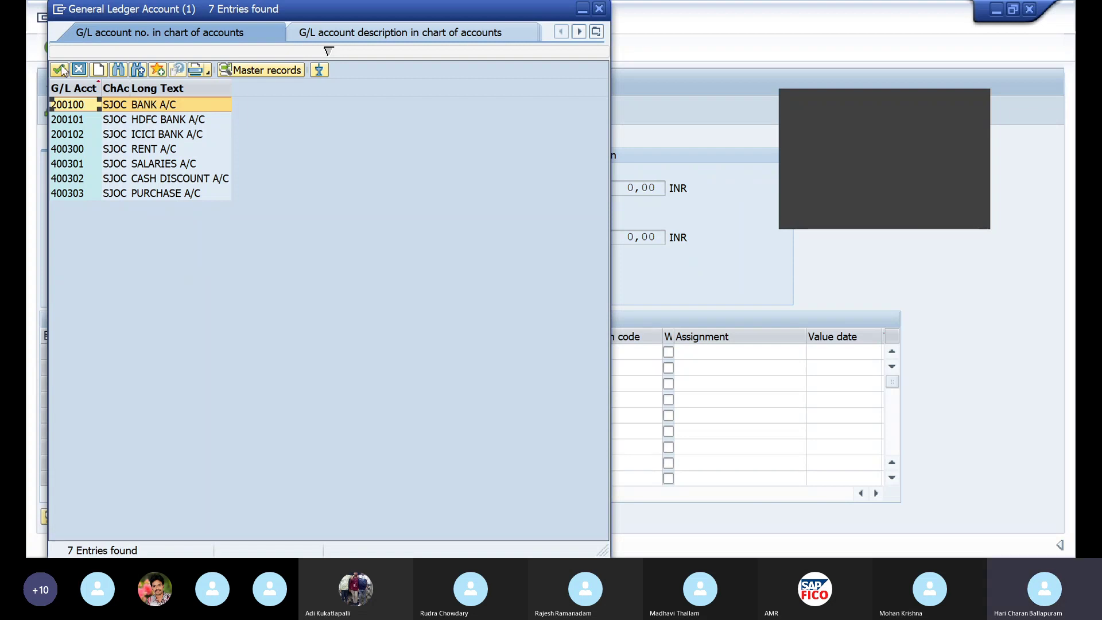
left_click(62, 70)
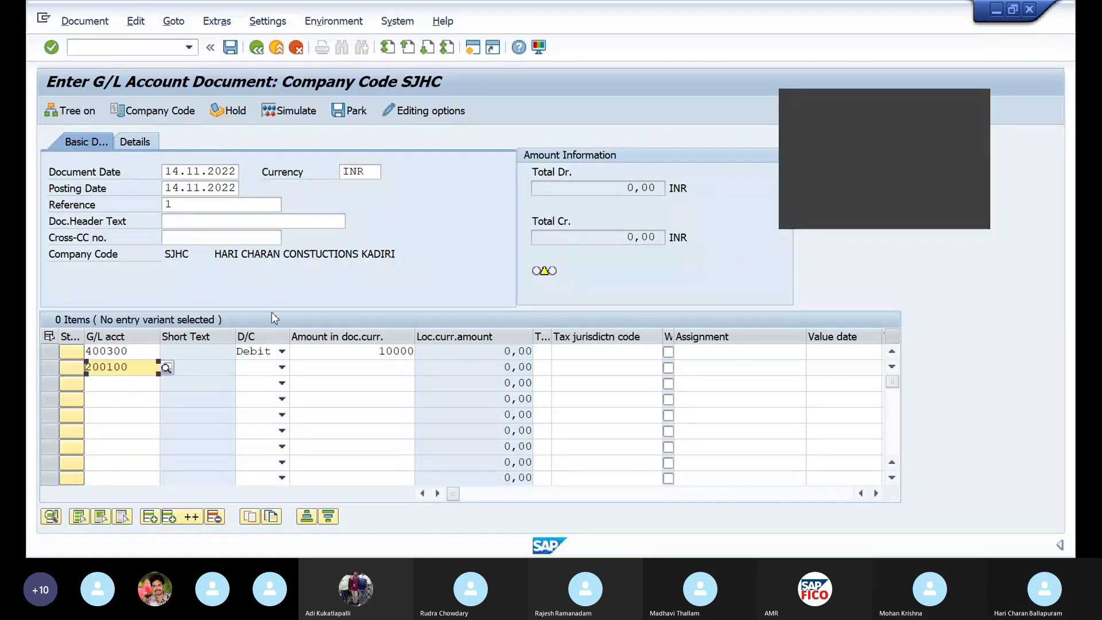
left_click(281, 368)
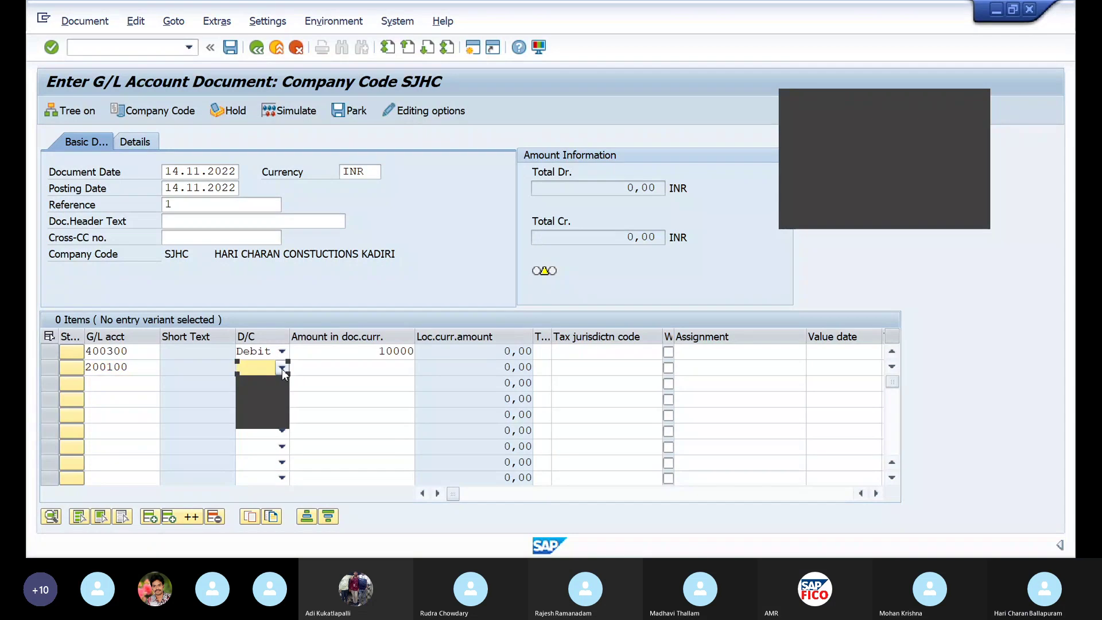
left_click(270, 383)
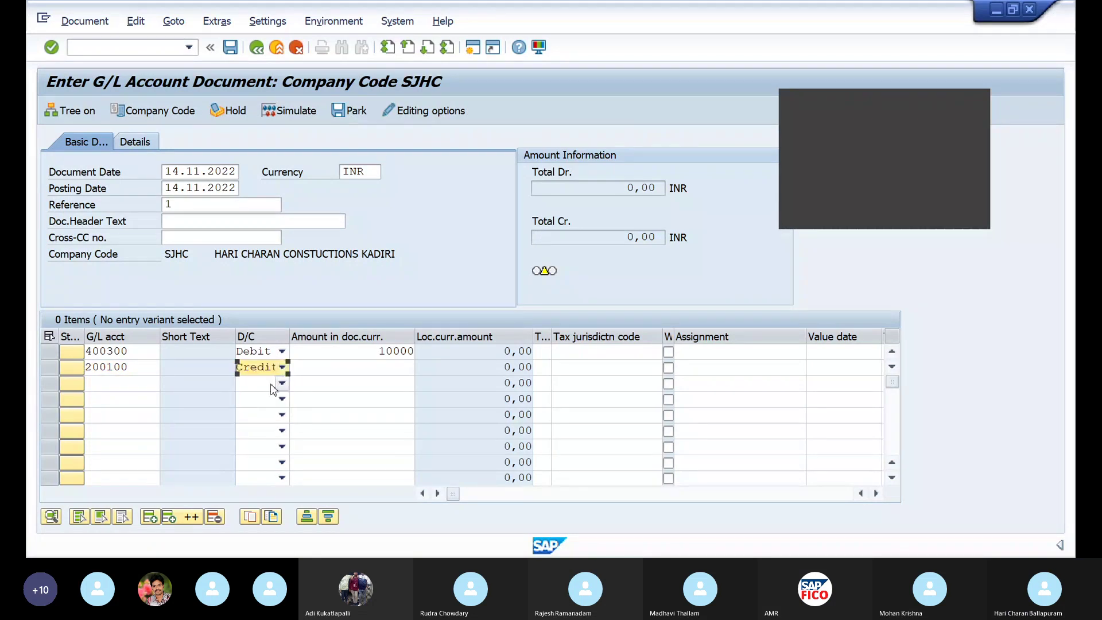
left_click(344, 369)
type("10000")
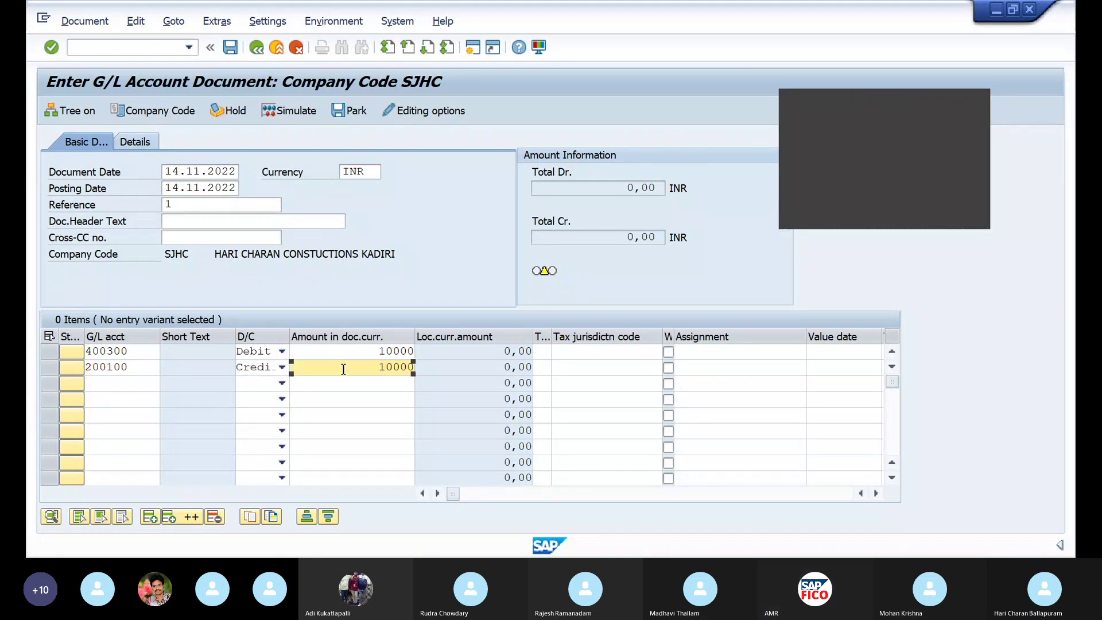
key("Return")
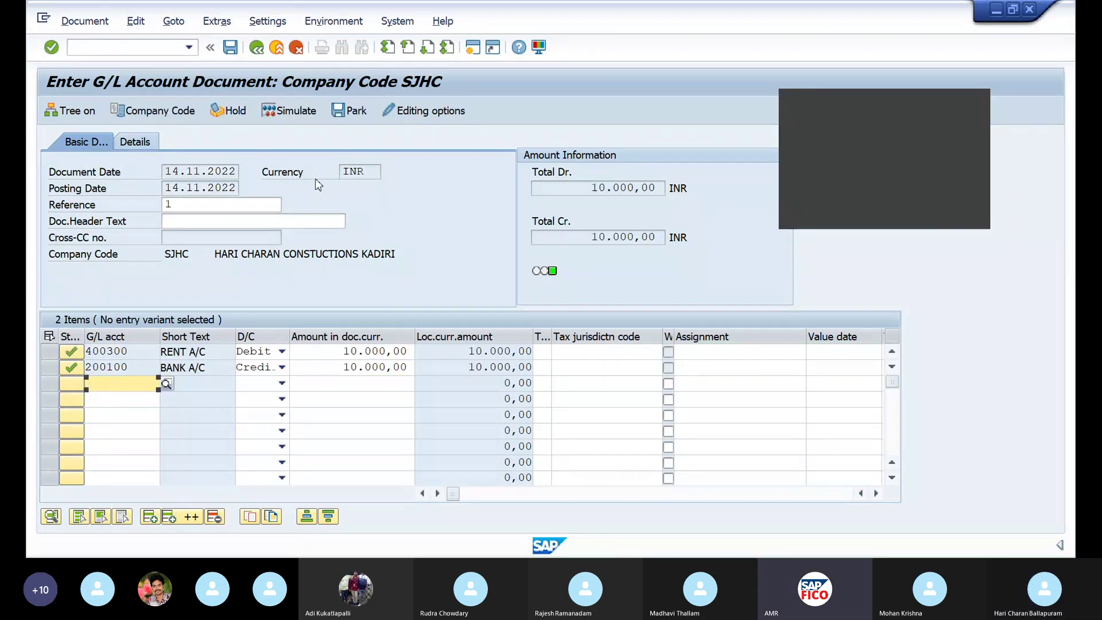
Simulate the rent and bank document, then post it
left_click(279, 111)
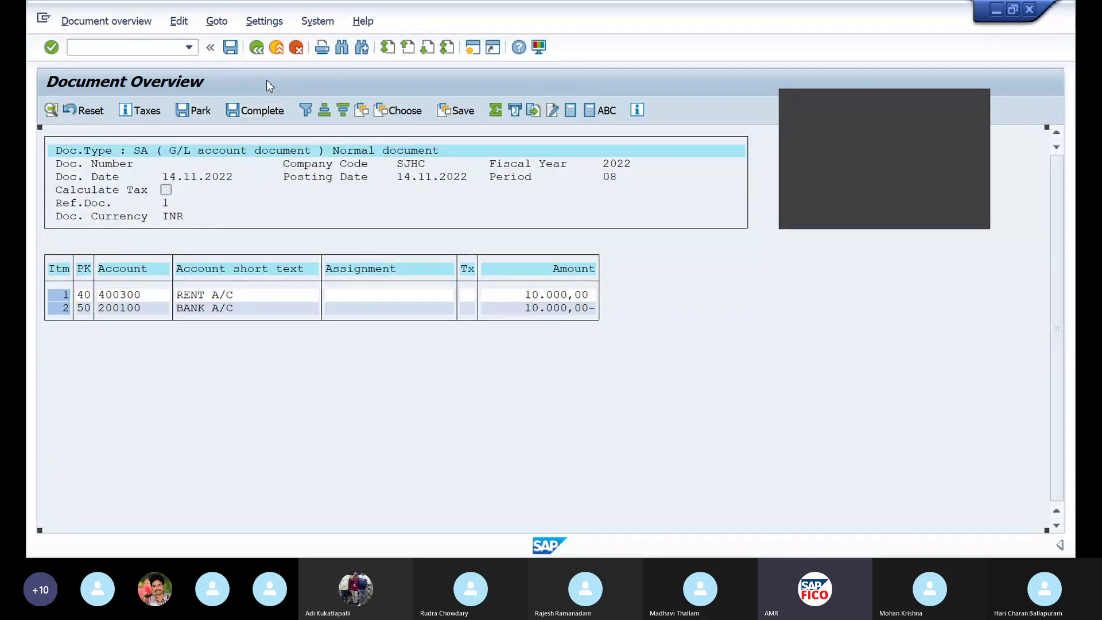
key("ctrl+s")
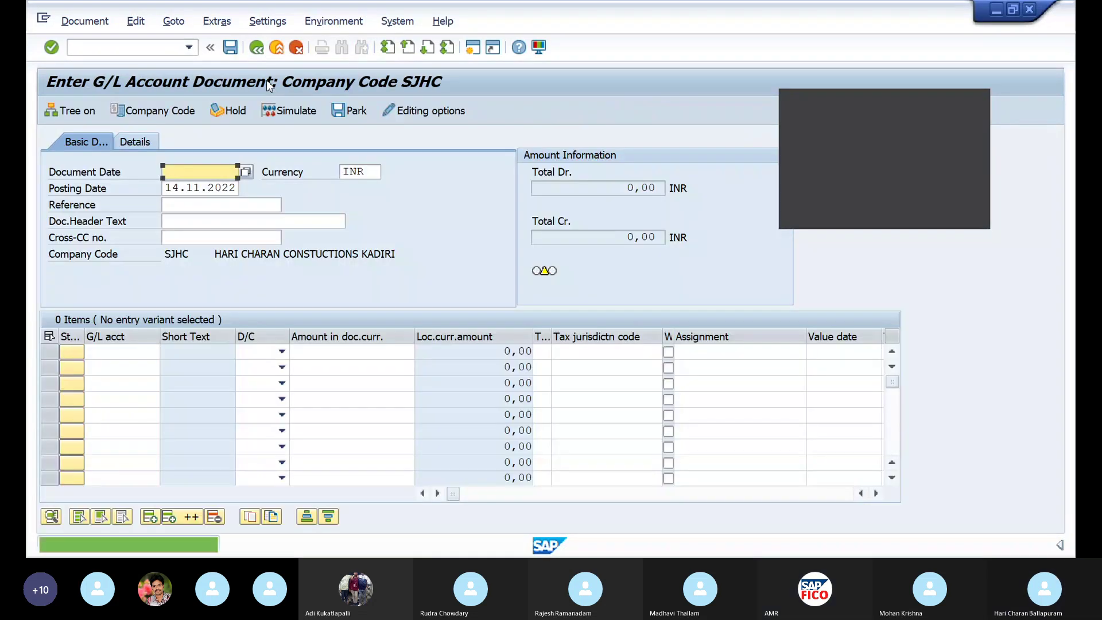